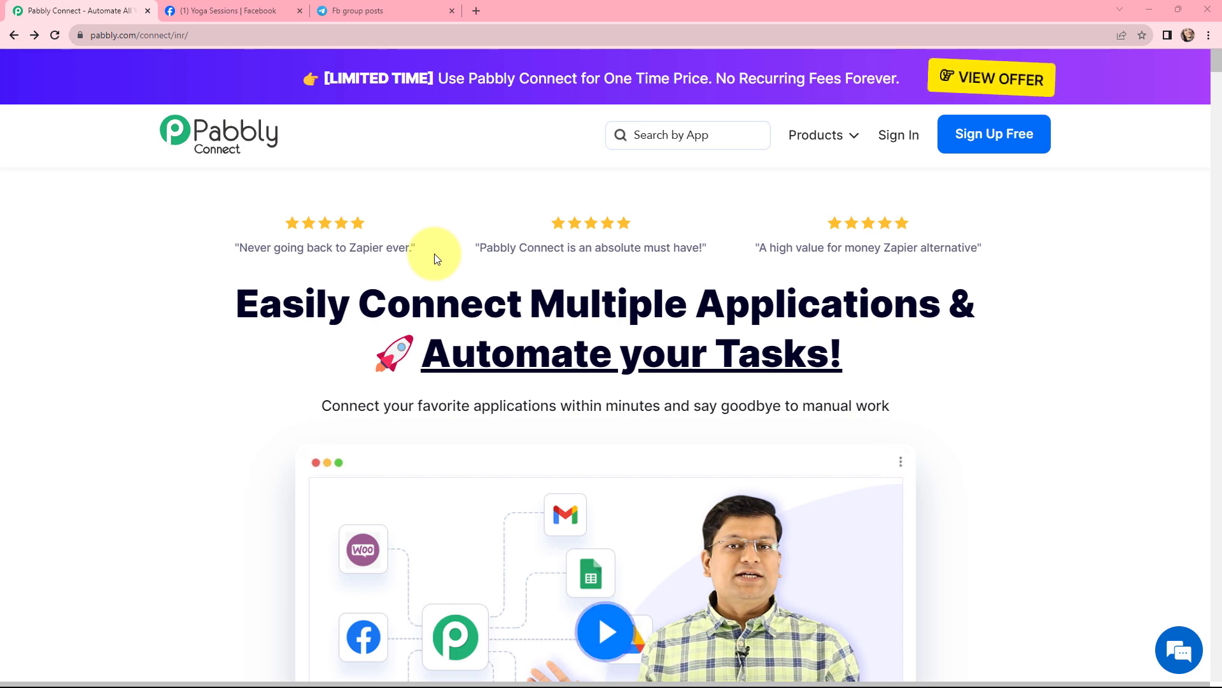
# Review the sample post in the Yoga Sessions Facebook group and its copy in the Fb group posts Telegram chat.
pyautogui.hotkey('ctrl', 'Tab')
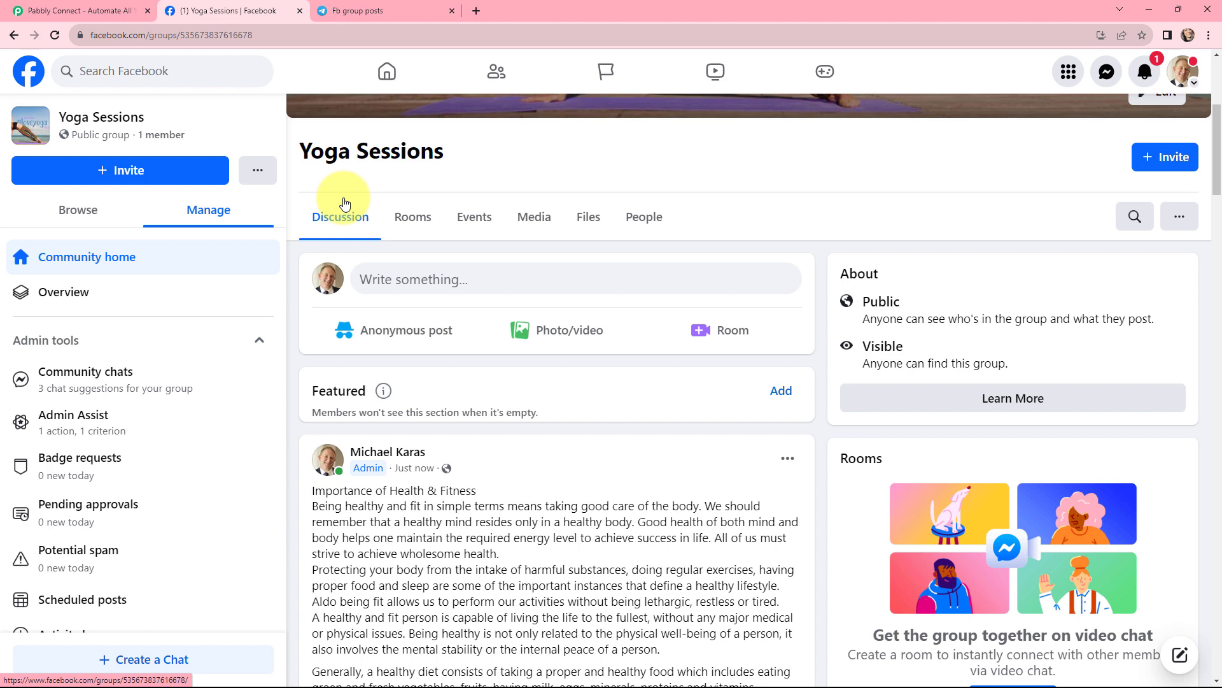
pyautogui.hotkey('ctrl', 'Tab')
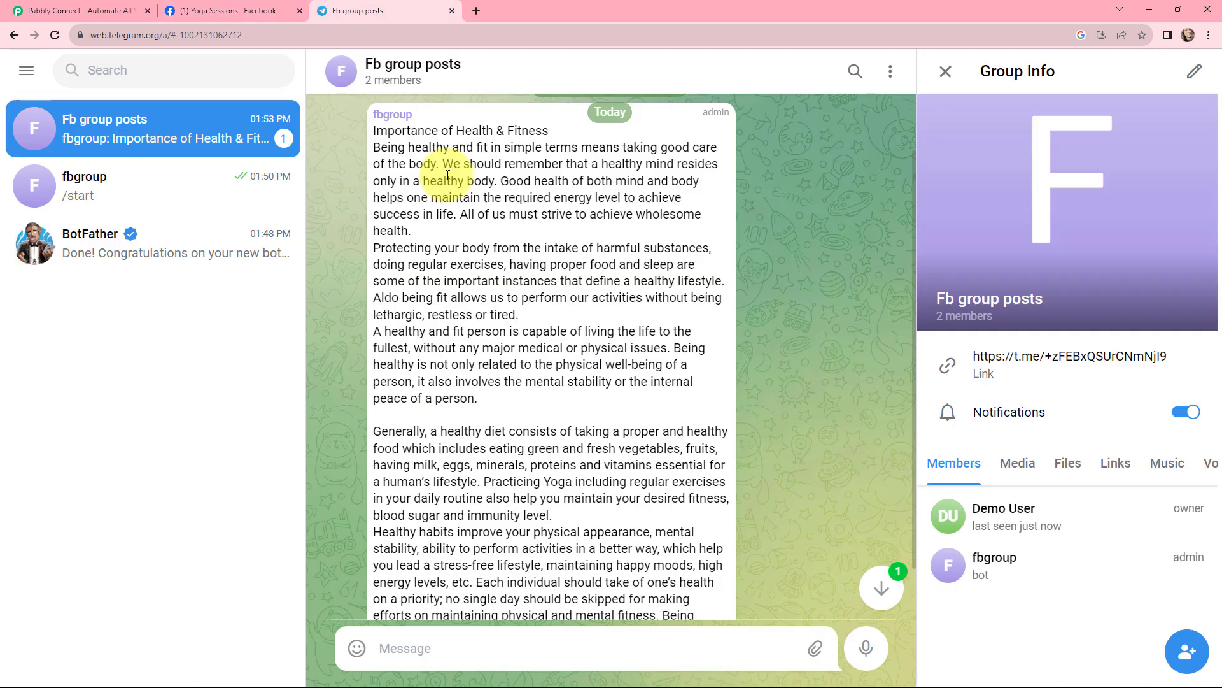
pyautogui.hotkey('ctrl', 'Tab')
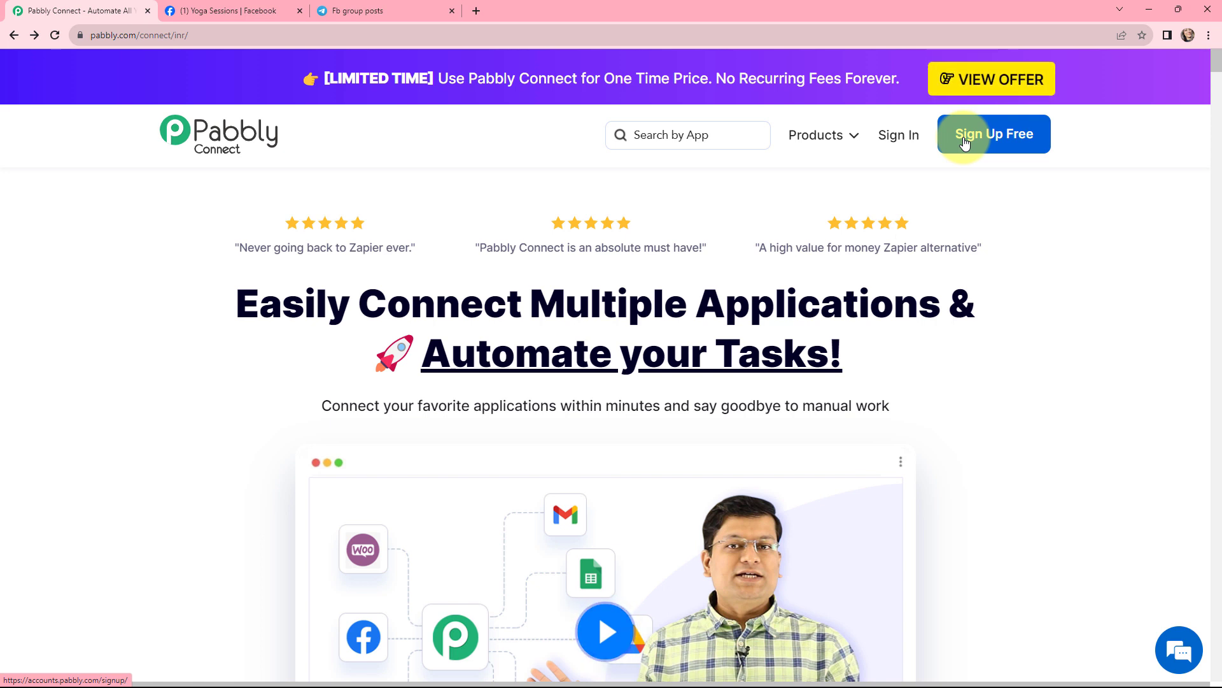
# Sign in to Pabbly Connect and create a workflow named "Share Facebook Group Posts to Telegram Channel" in the Facebook Groups folder.
pyautogui.click(901, 135)
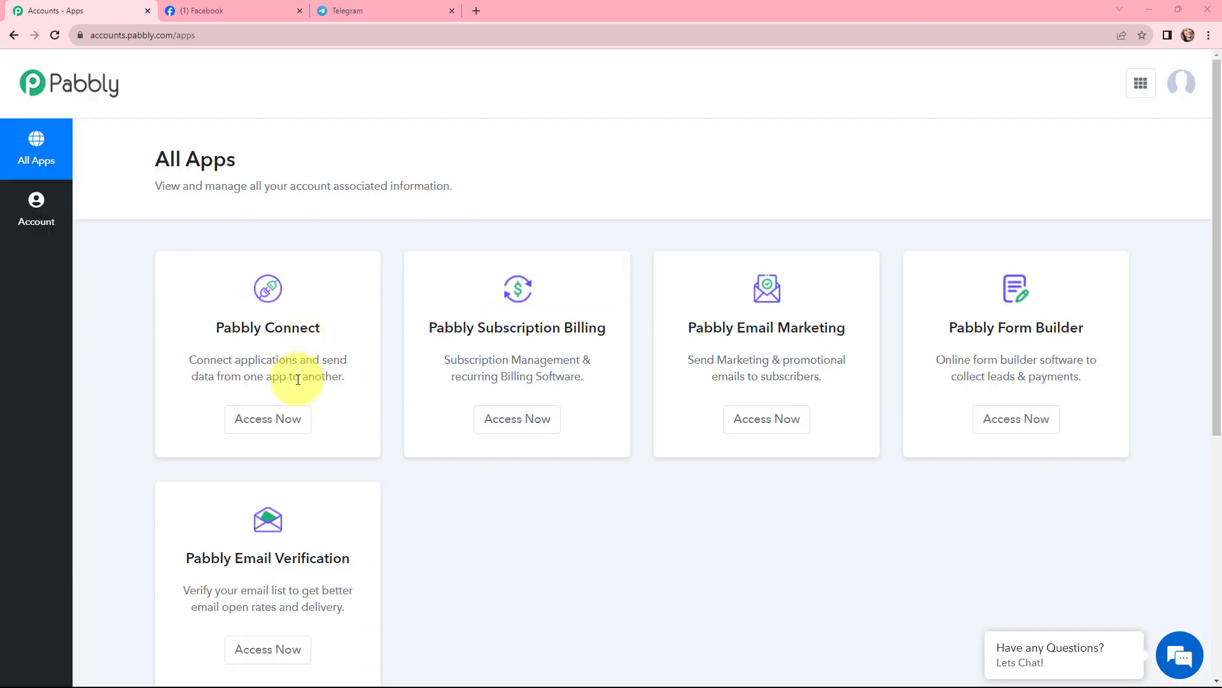
pyautogui.click(264, 425)
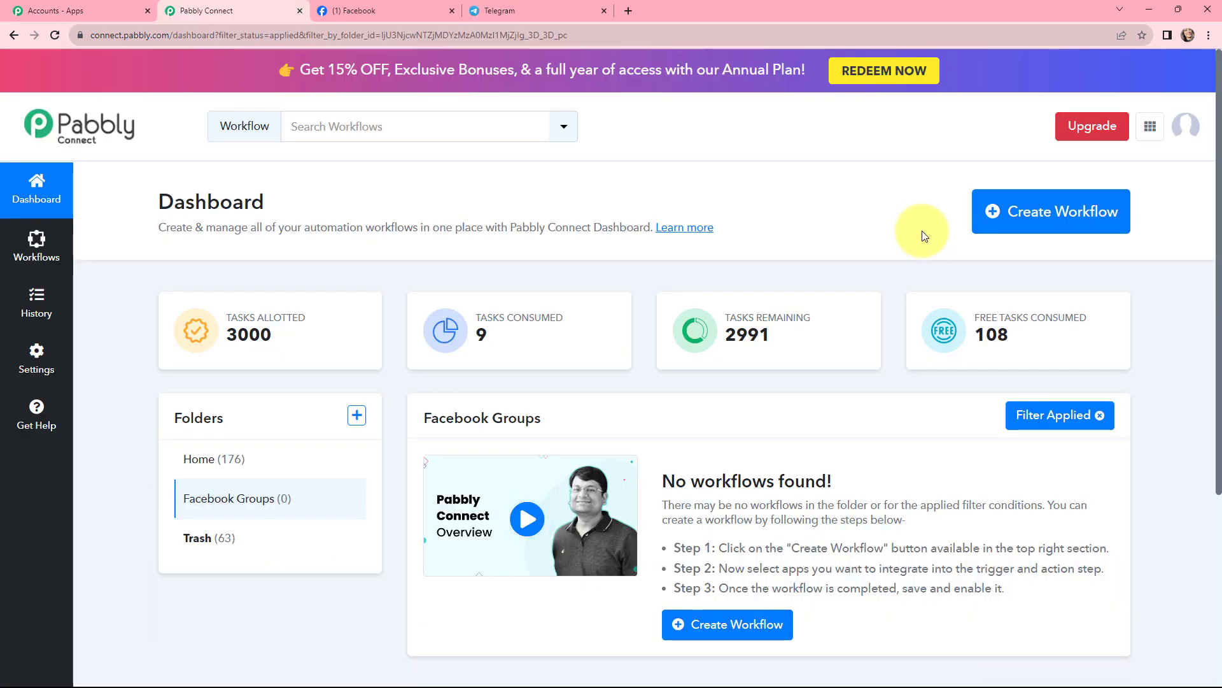
pyautogui.click(1037, 214)
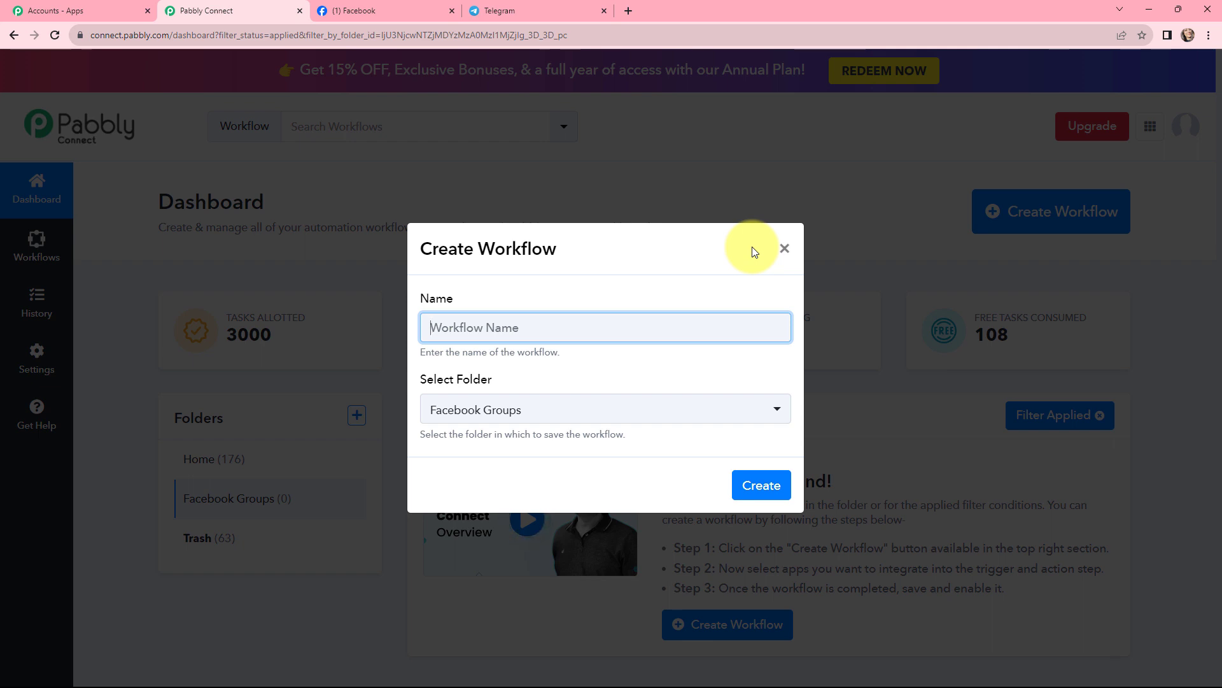
pyautogui.write('Share Facebook Group Posts to Telegram Channel')
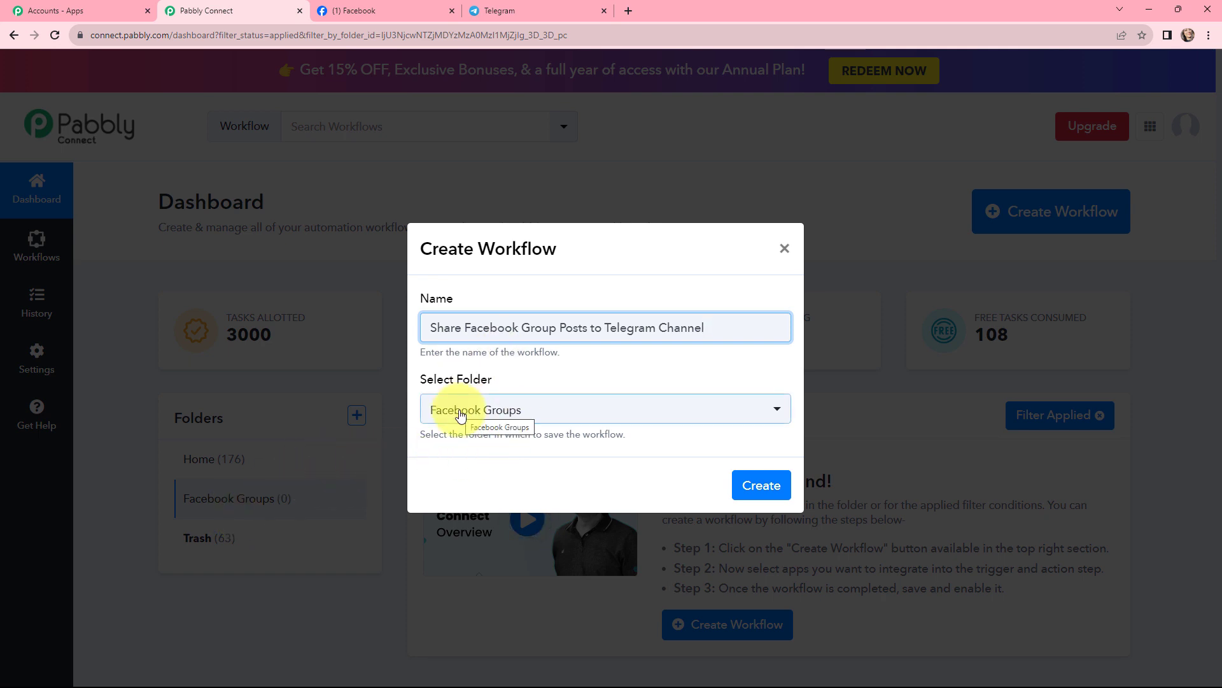
pyautogui.click(749, 489)
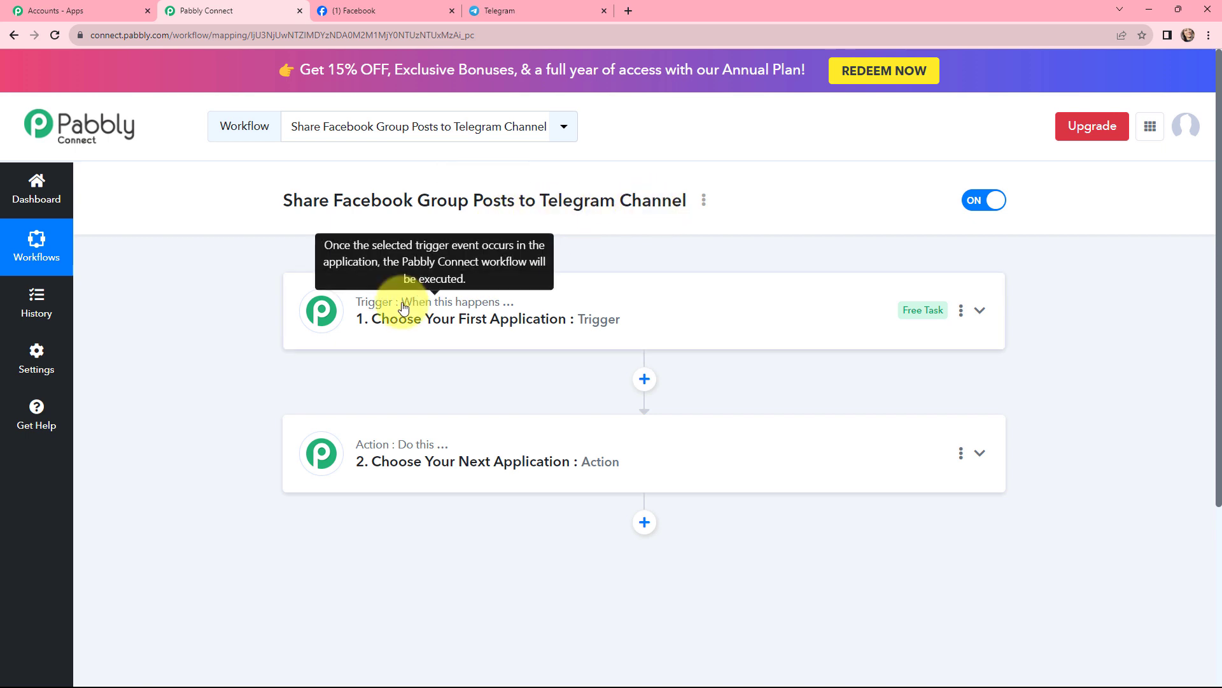
# Set the workflow's trigger application to Facebook Groups with New Post as the trigger event.
pyautogui.click(385, 318)
pyautogui.click(395, 397)
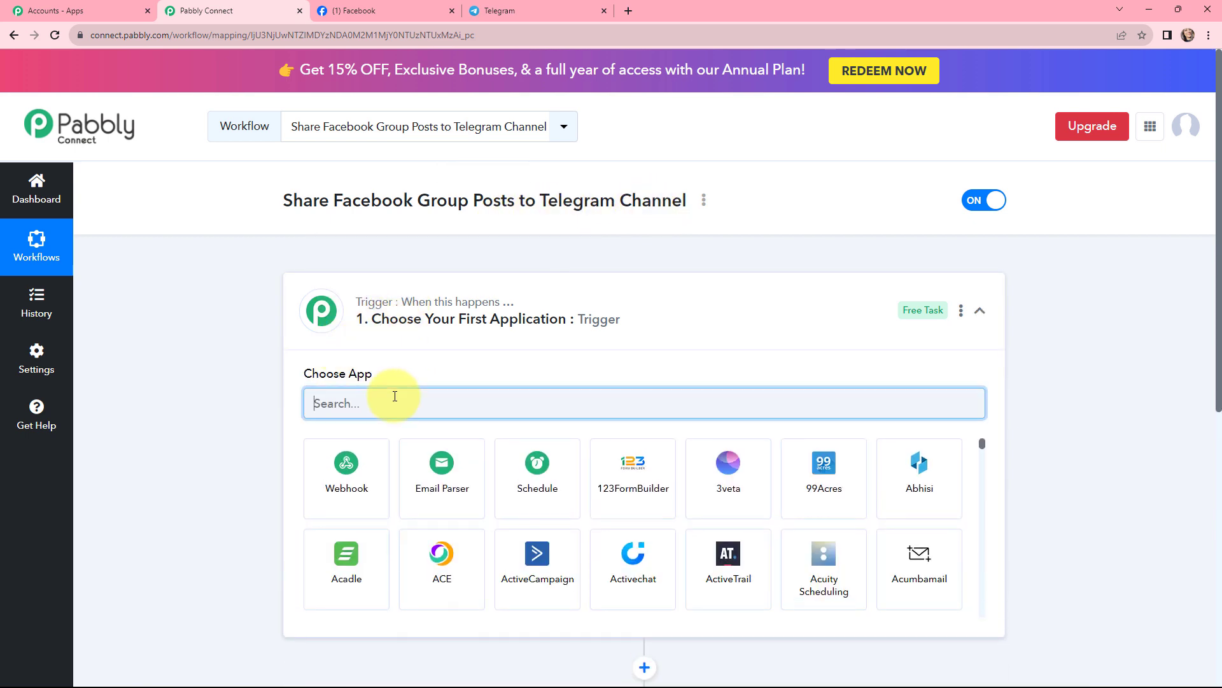
pyautogui.write('faceb')
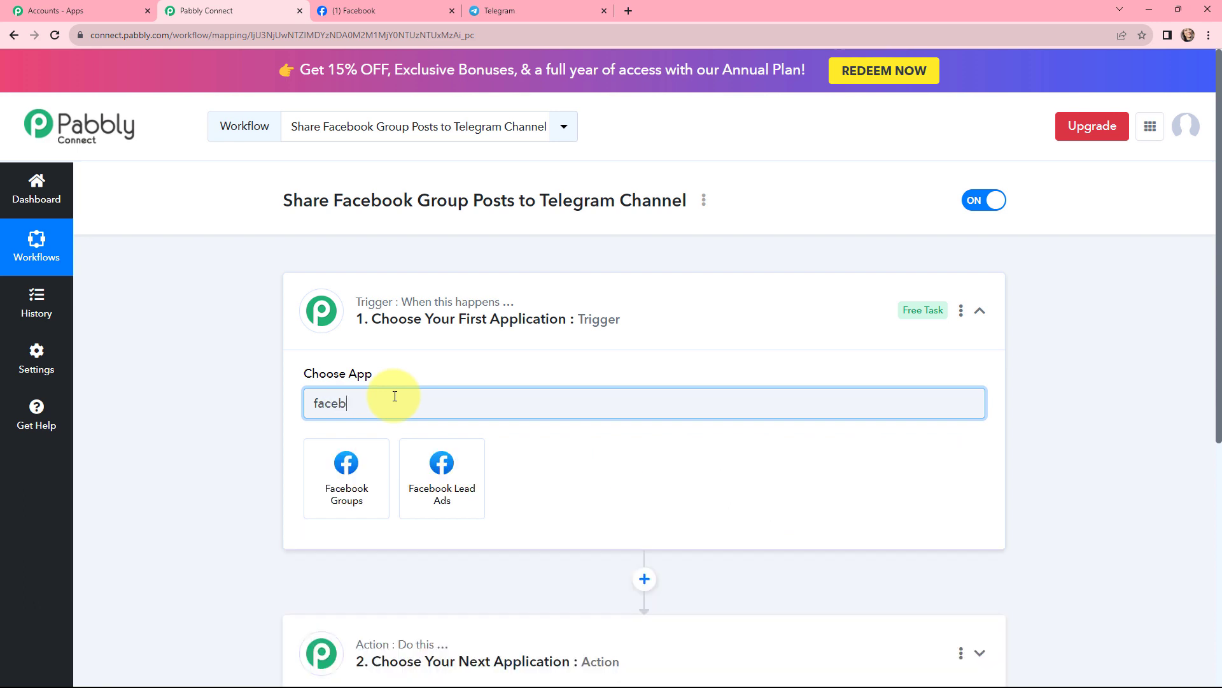
pyautogui.click(346, 464)
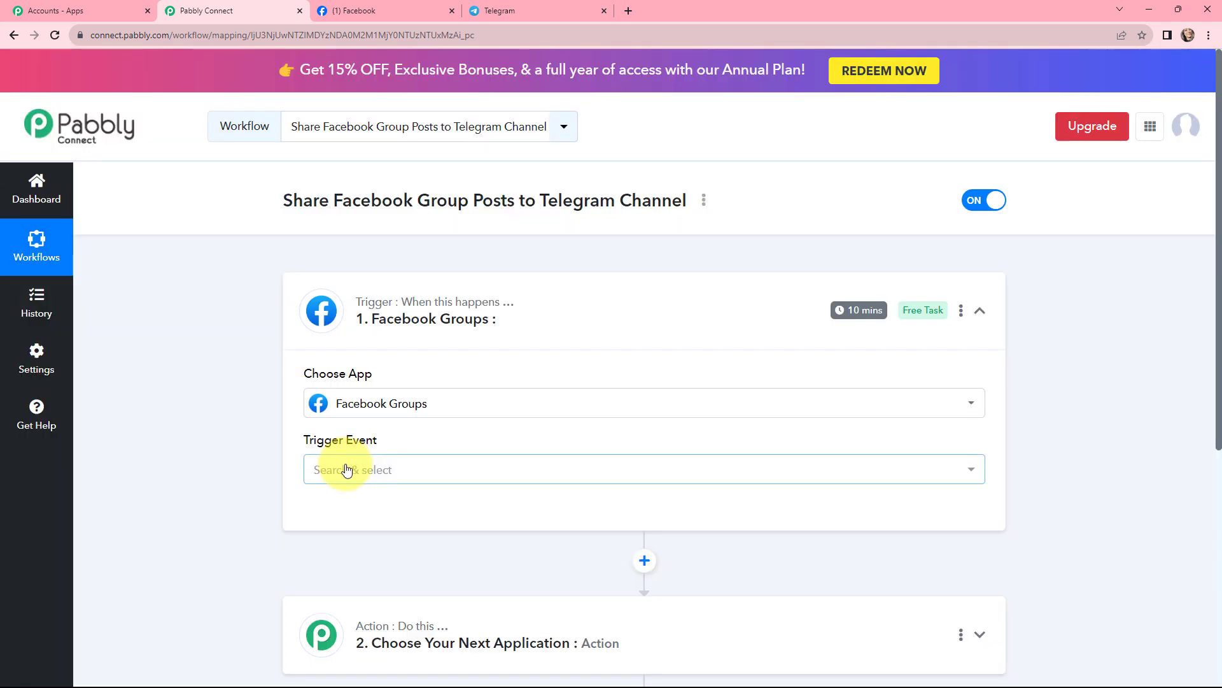
pyautogui.click(353, 471)
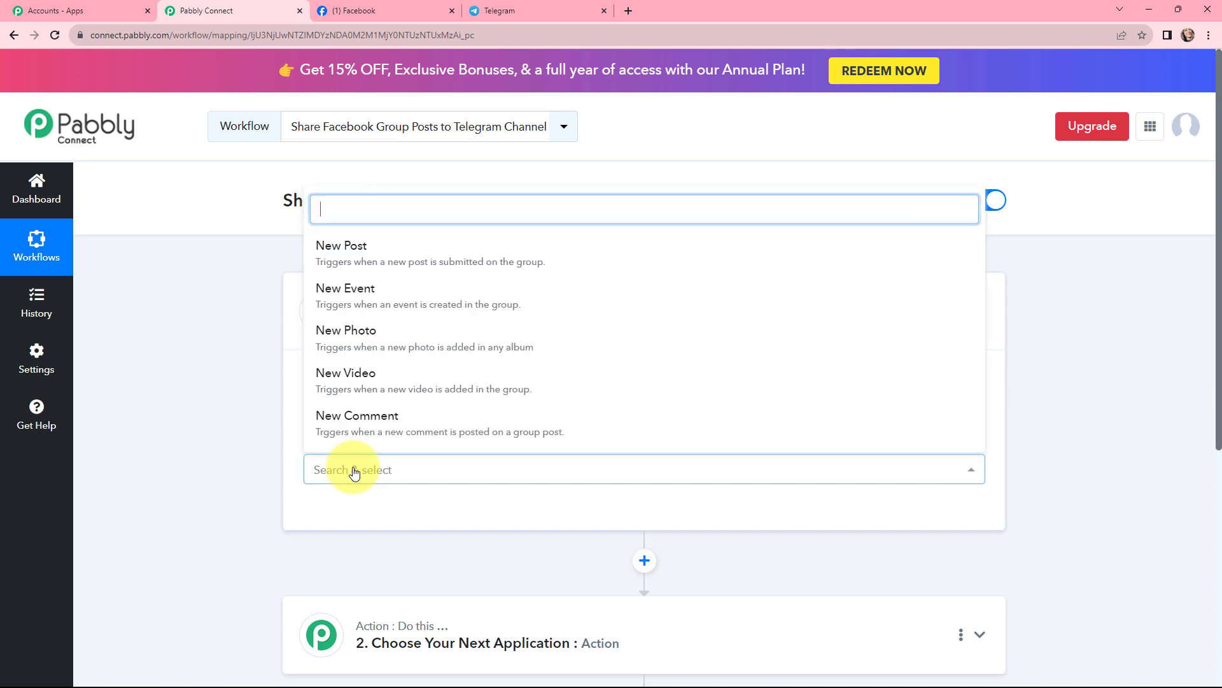
pyautogui.click(335, 249)
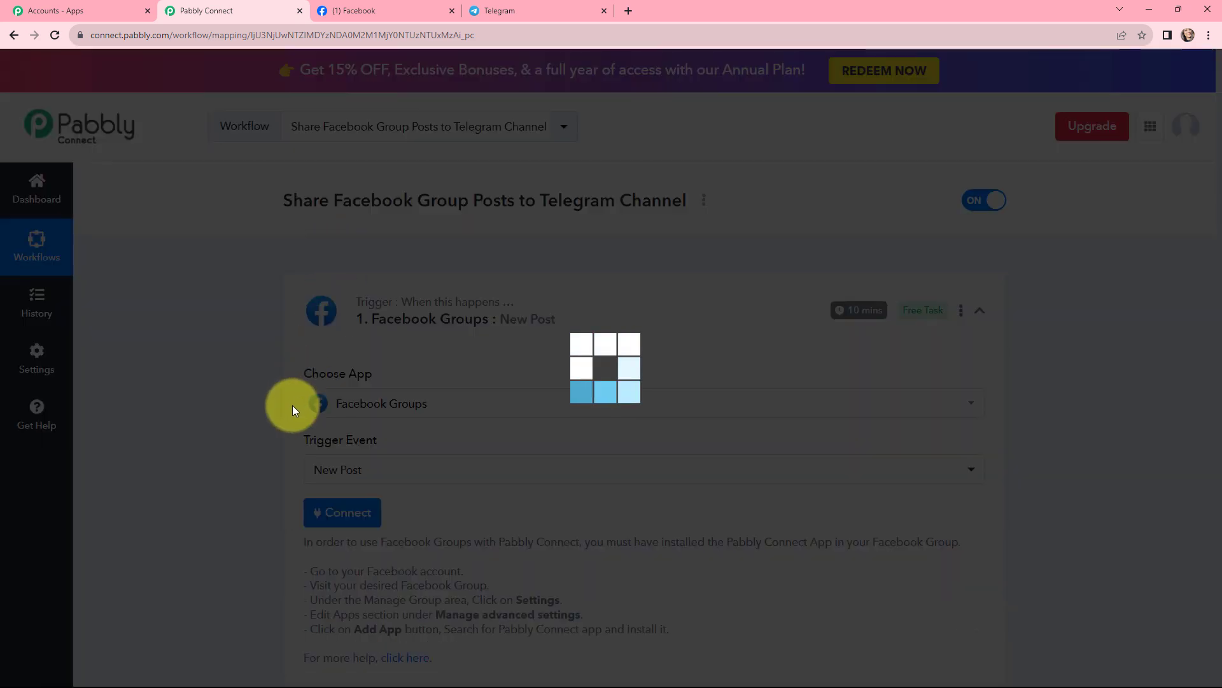
# Read the app installation instructions, and authorize a new Facebook Groups connection for the trigger.
pyautogui.scroll(-1, 293, 405)
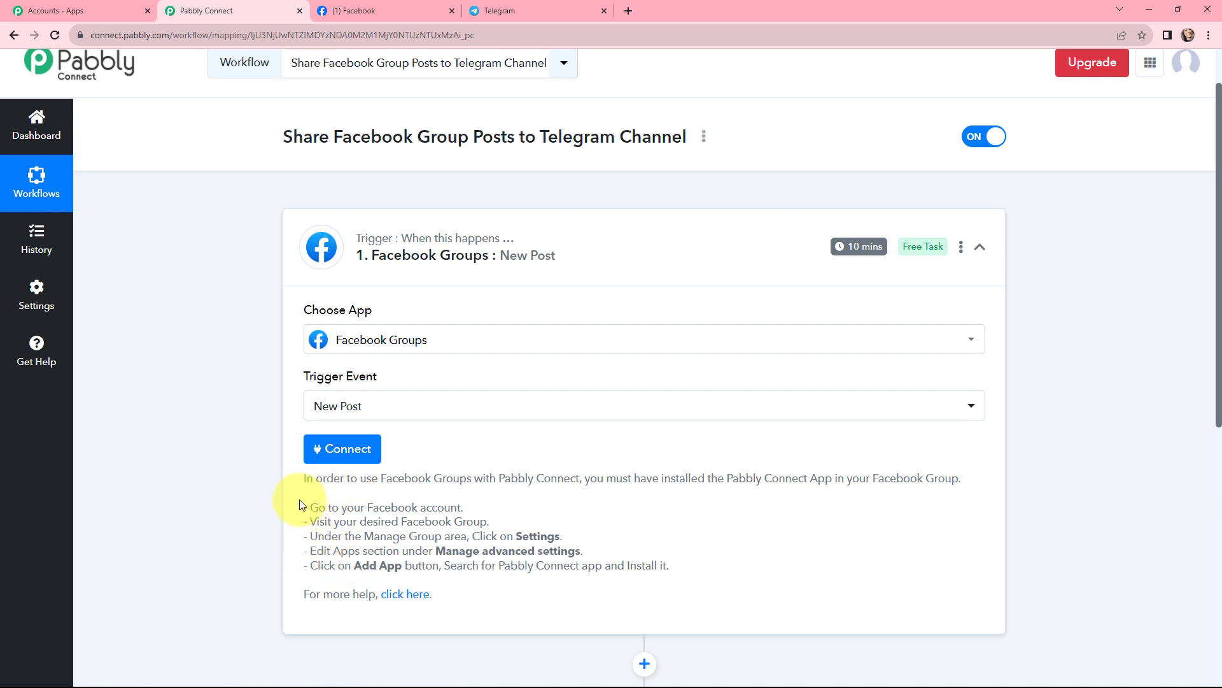
pyautogui.moveTo(302, 479); pyautogui.dragTo(693, 576)
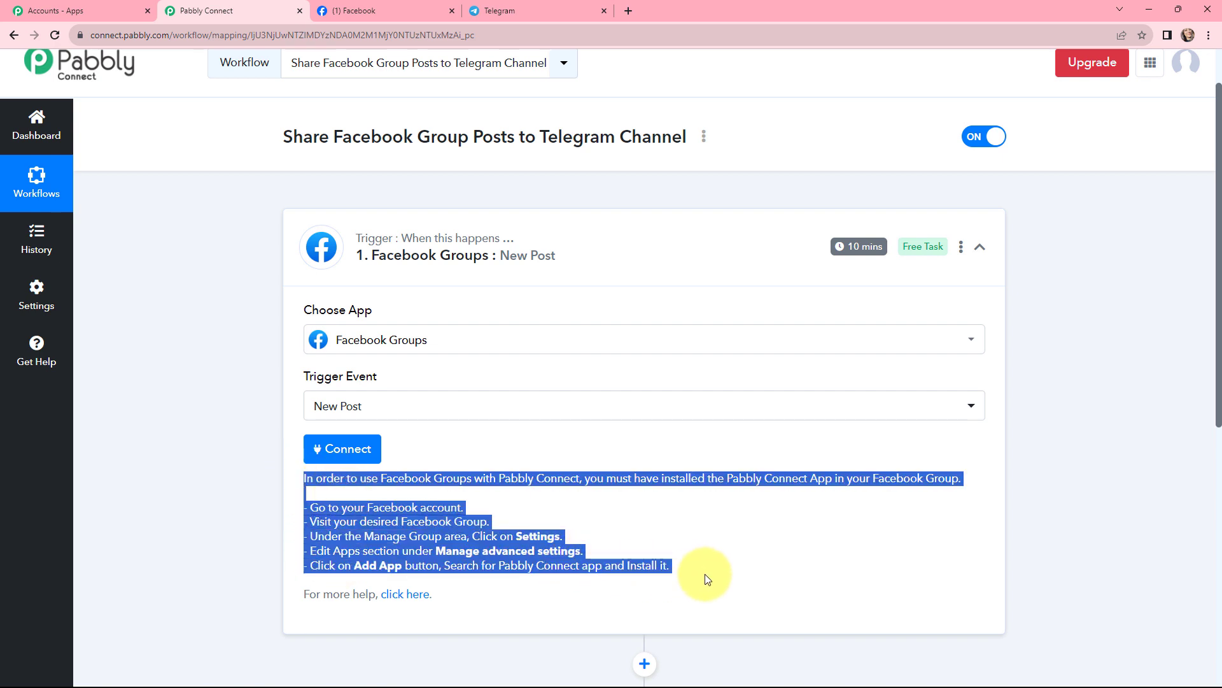
pyautogui.click(349, 450)
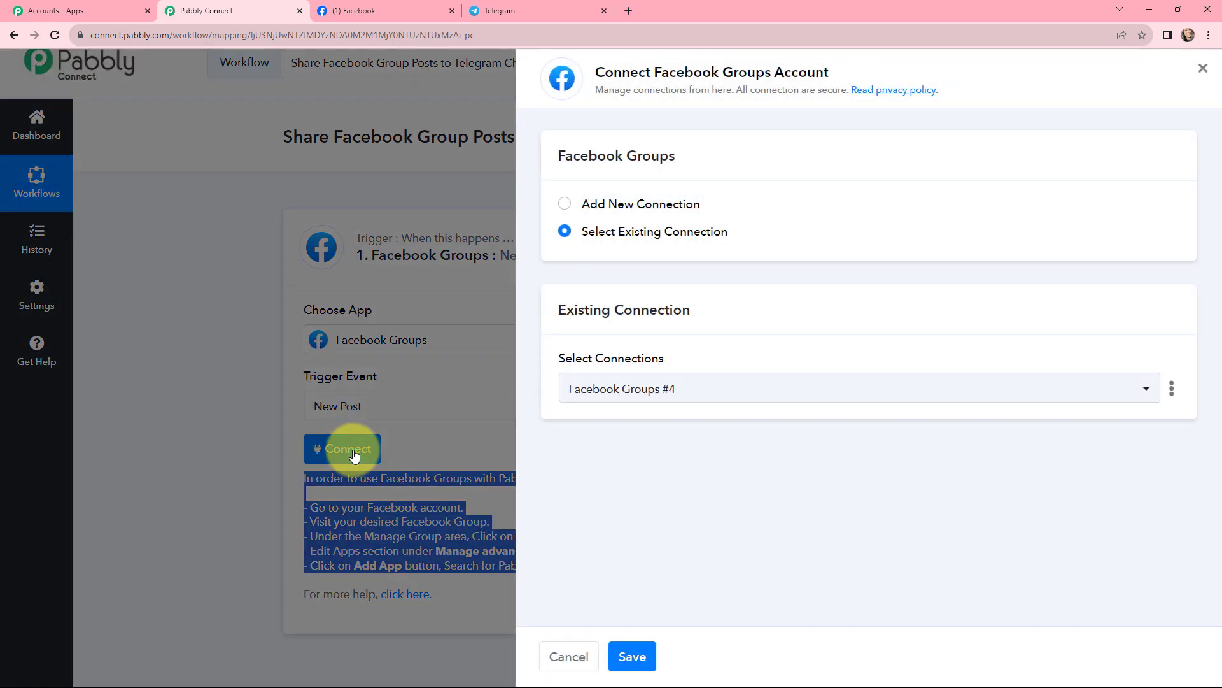
pyautogui.click(565, 204)
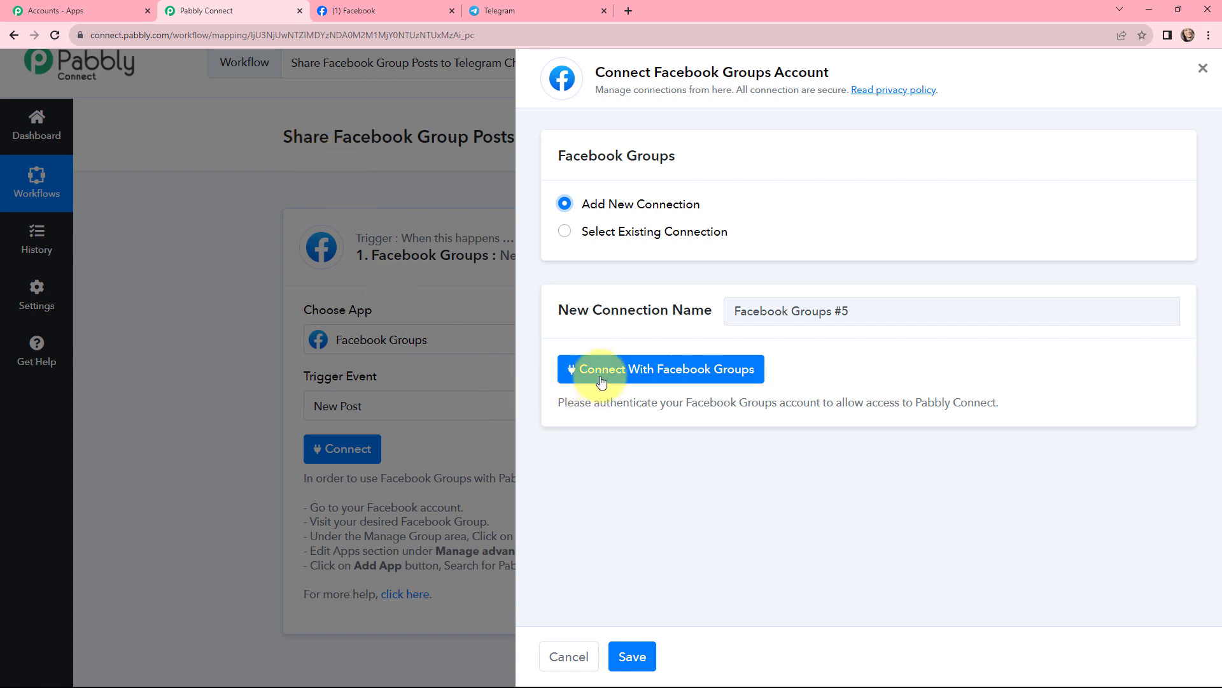
pyautogui.click(650, 371)
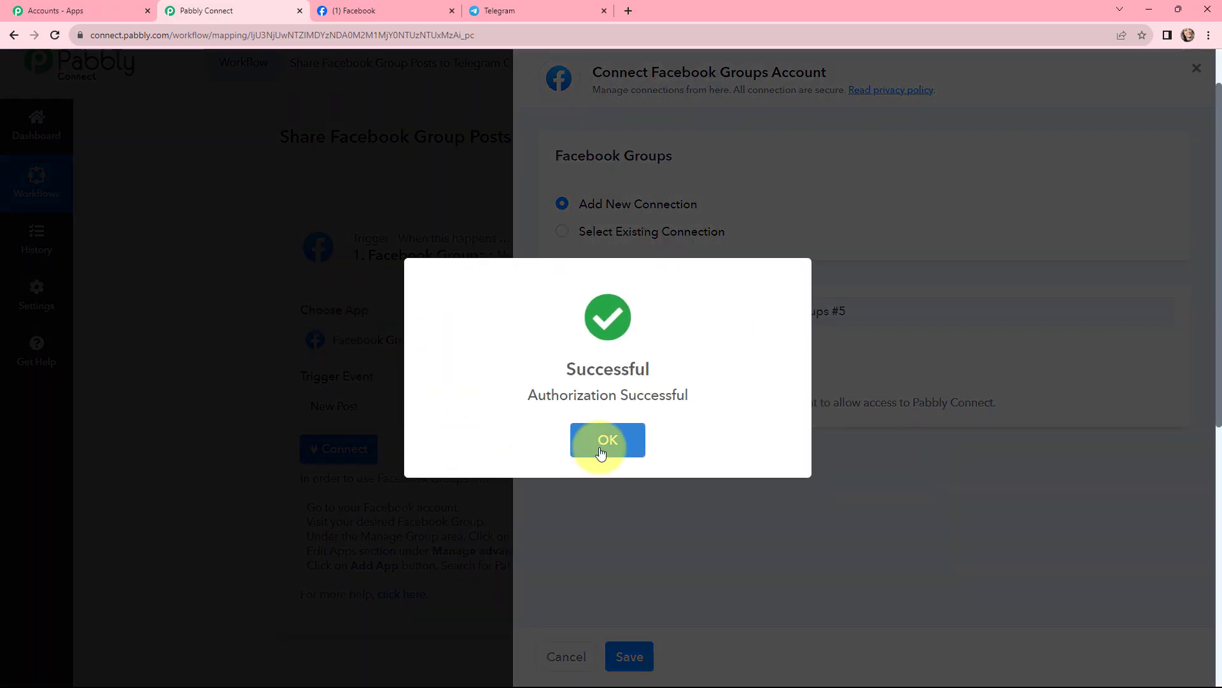
pyautogui.click(603, 440)
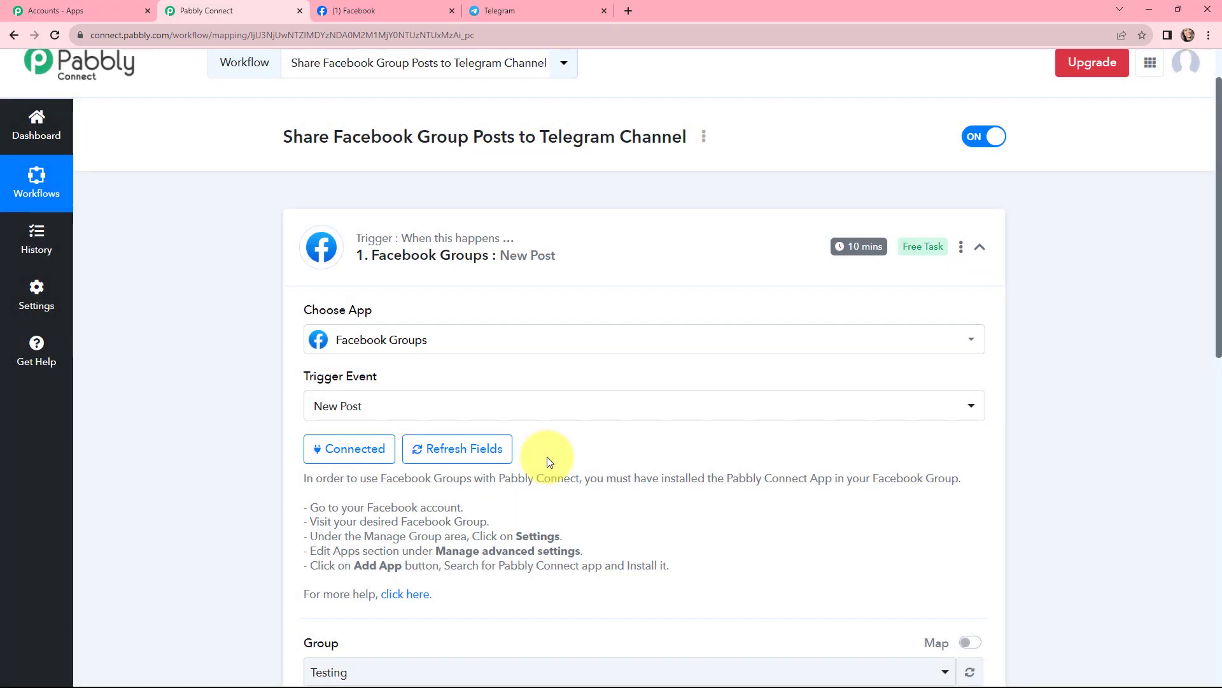
pyautogui.scroll(-1, 554, 350)
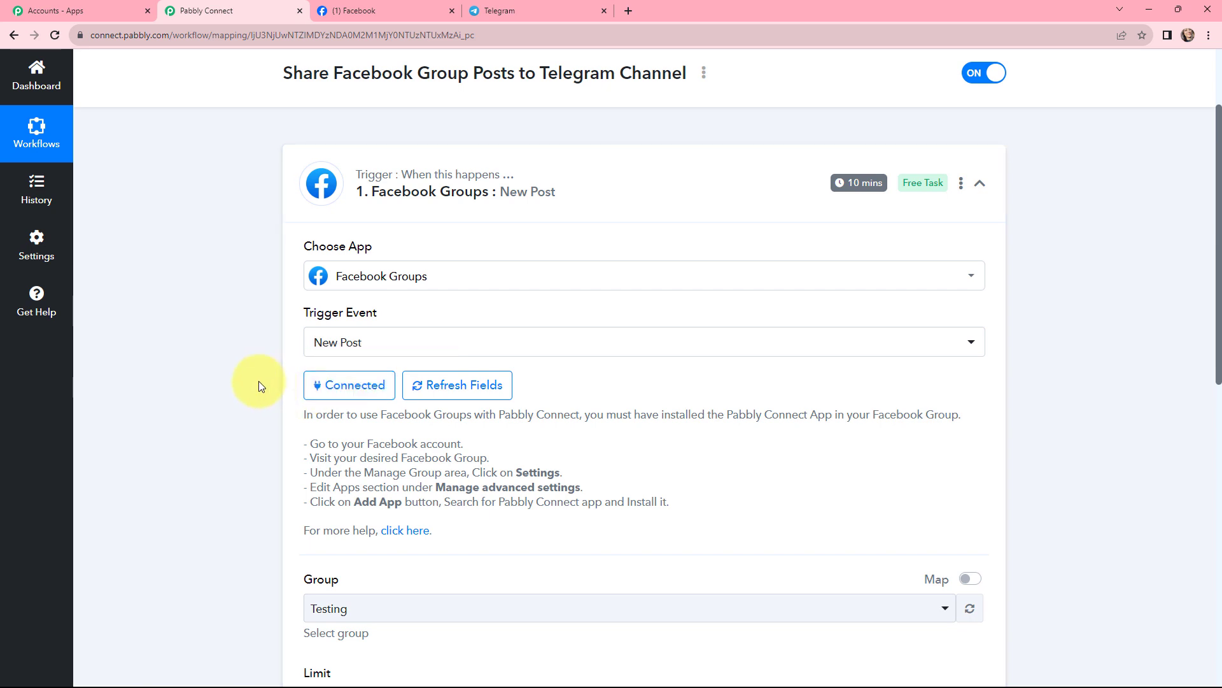
pyautogui.scroll(-2, 268, 363)
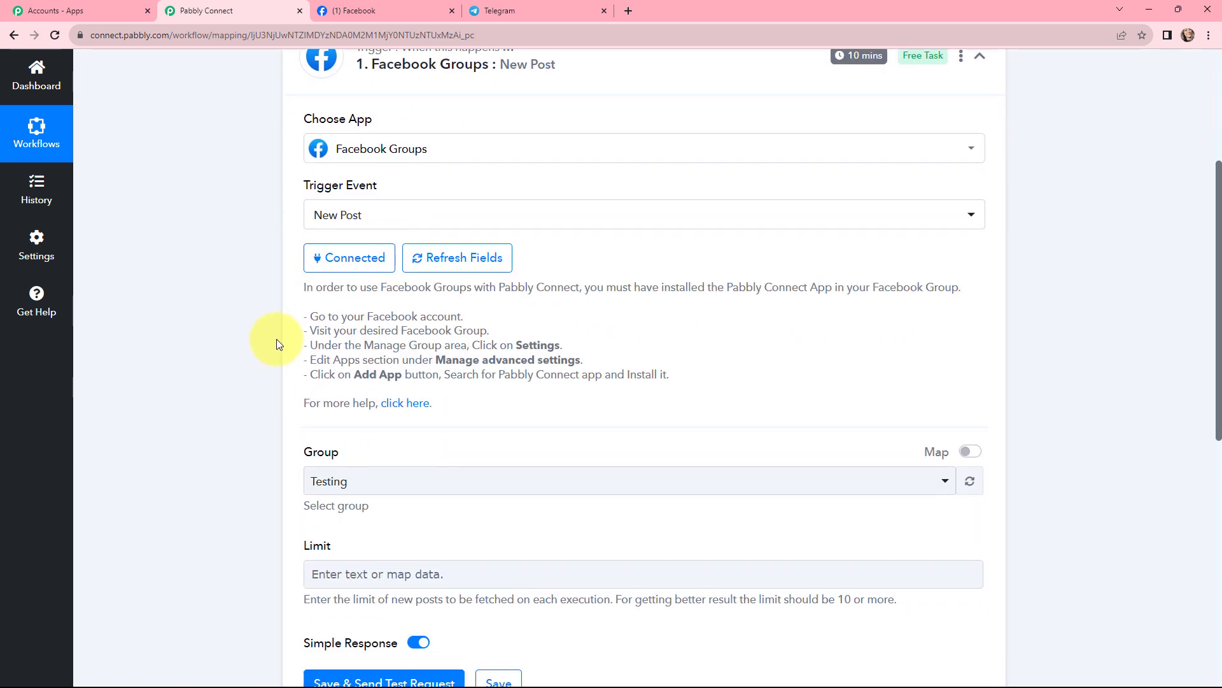
pyautogui.scroll(-1, 276, 344)
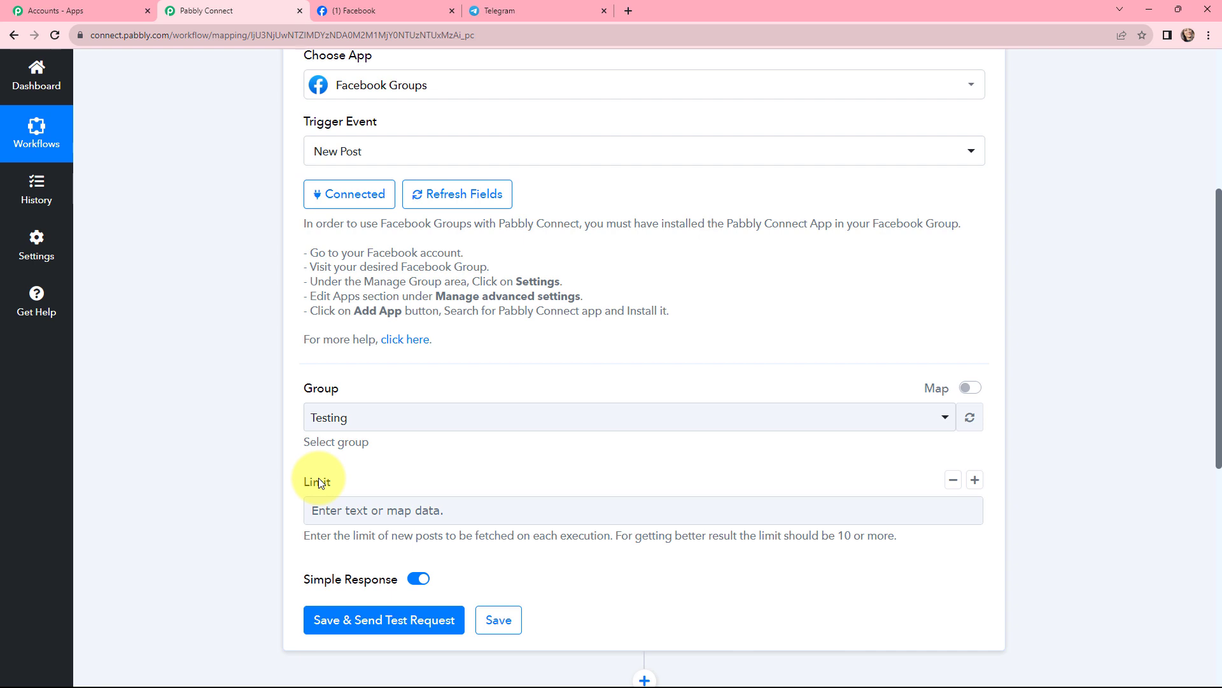
pyautogui.click(364, 423)
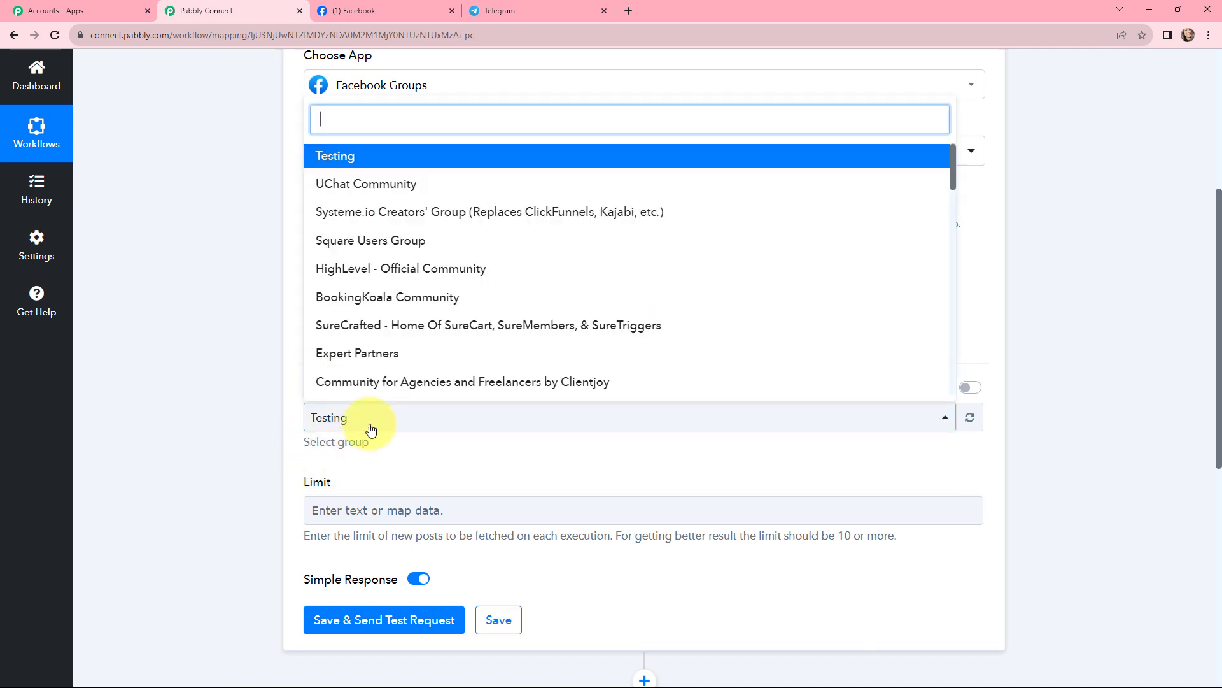
pyautogui.click(271, 349)
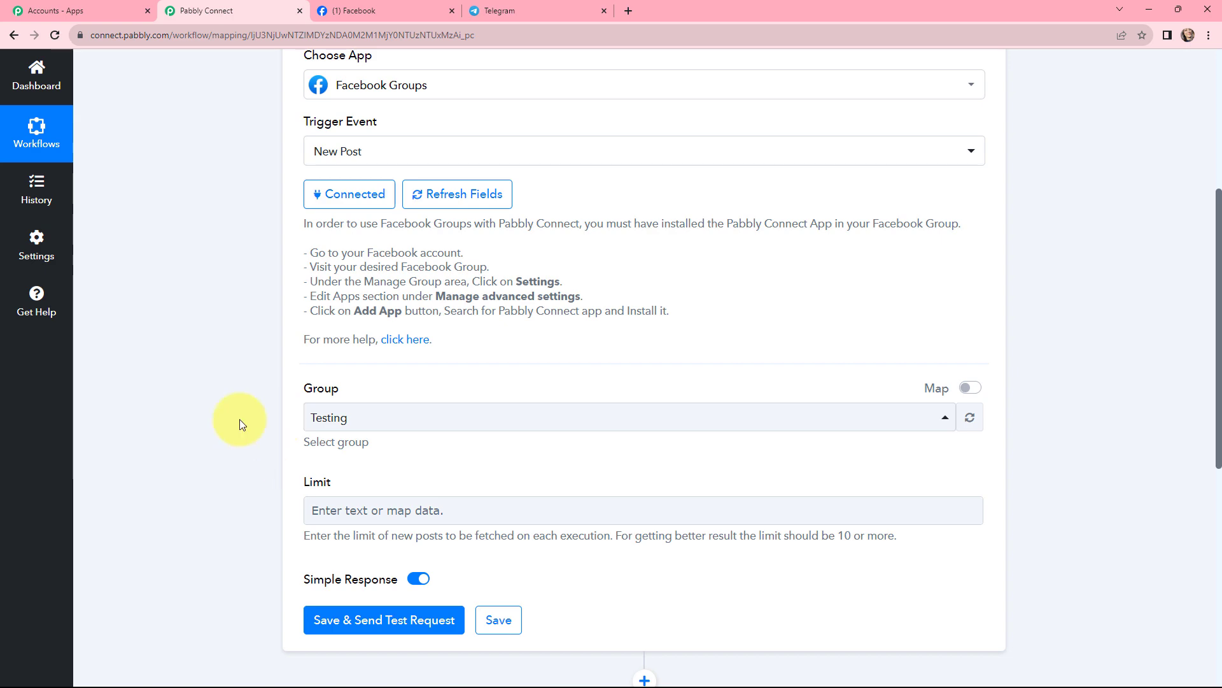
# Switch to Facebook and open the Yoga Sessions group from the groups the account manages.
pyautogui.click(382, 11)
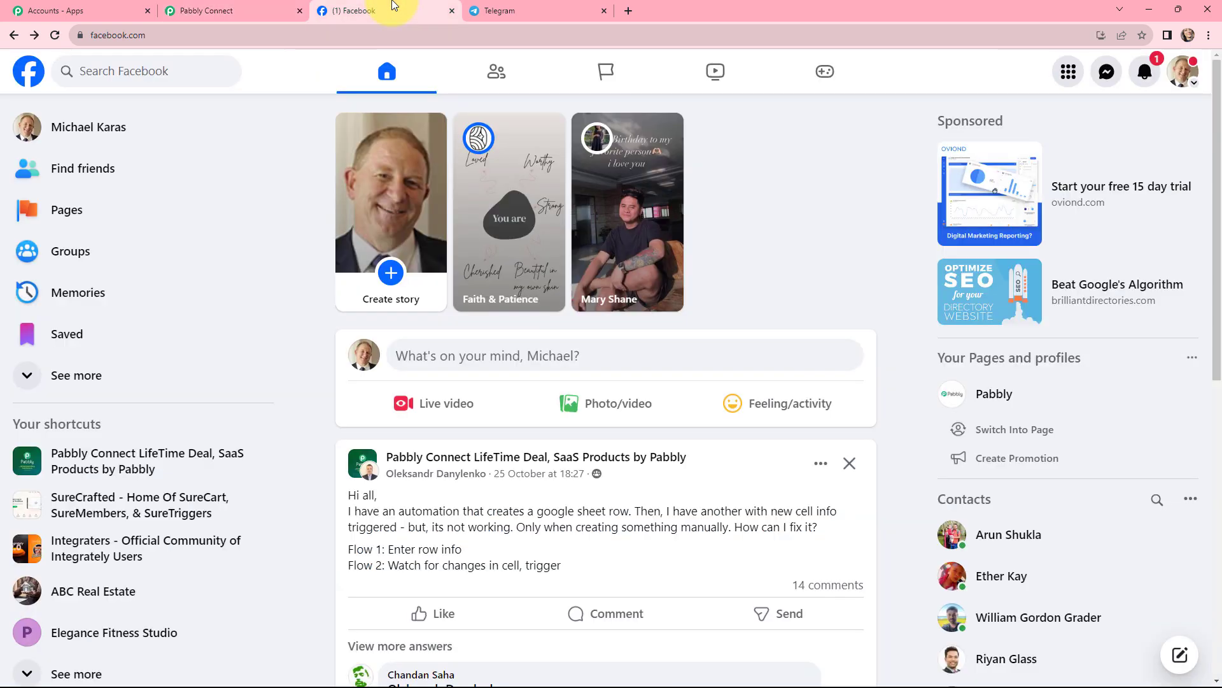
pyautogui.click(157, 258)
pyautogui.scroll(-3, 152, 252)
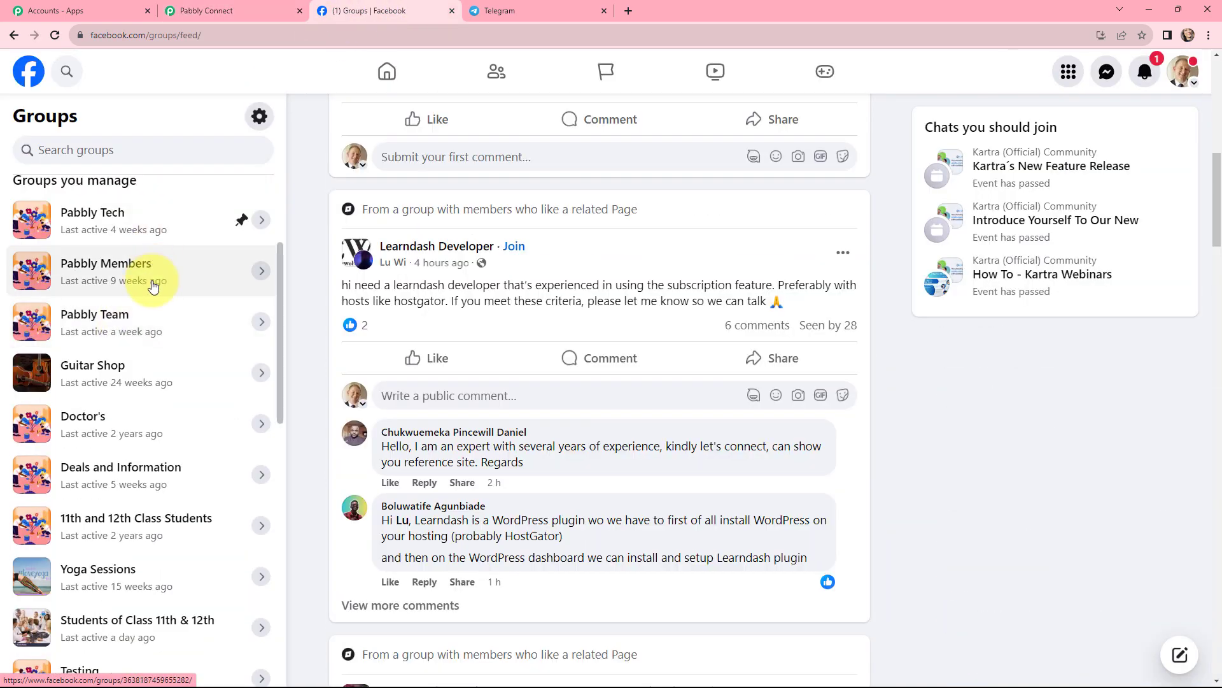
pyautogui.scroll(-1, 152, 286)
pyautogui.click(95, 502)
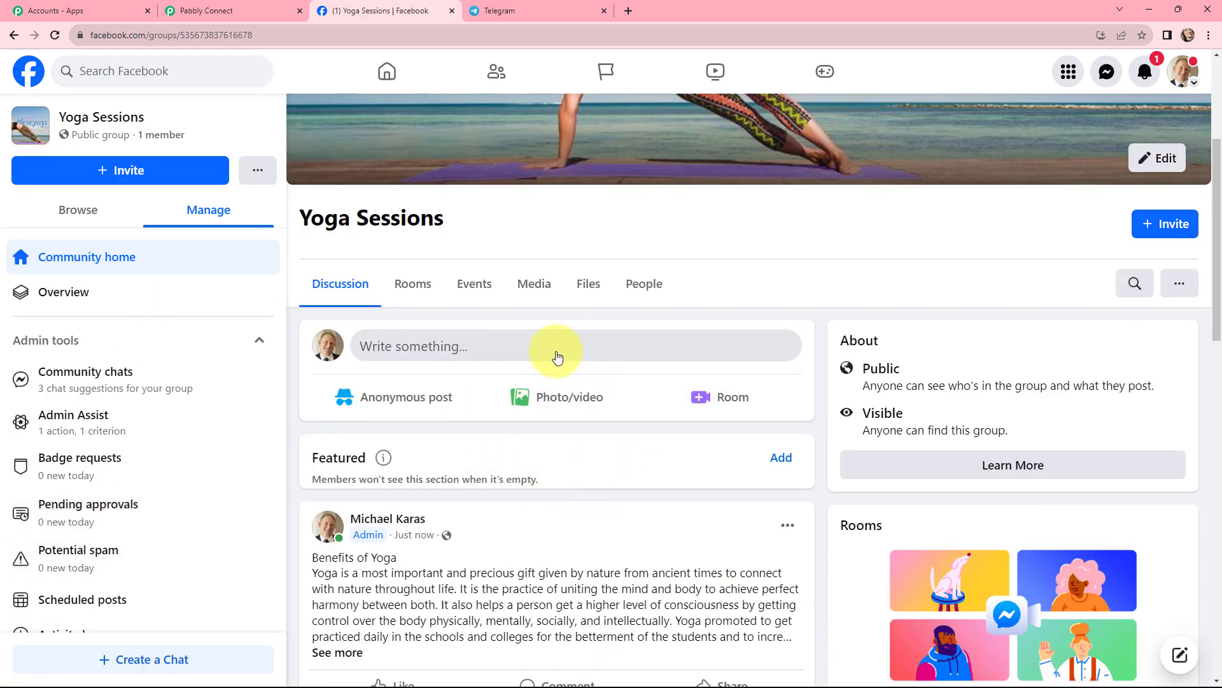
# Back in the Pabbly Connect trigger, set the group to Yoga Sessions and the limit of new posts to 1.
pyautogui.click(210, 11)
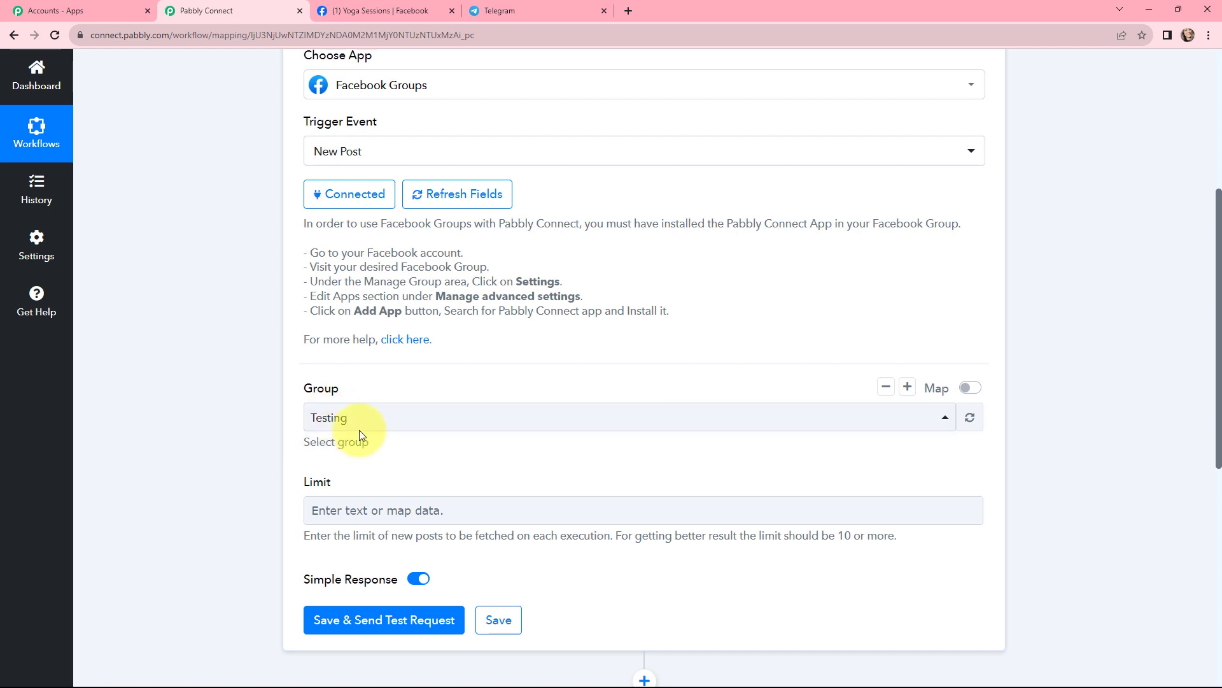
pyautogui.click(378, 420)
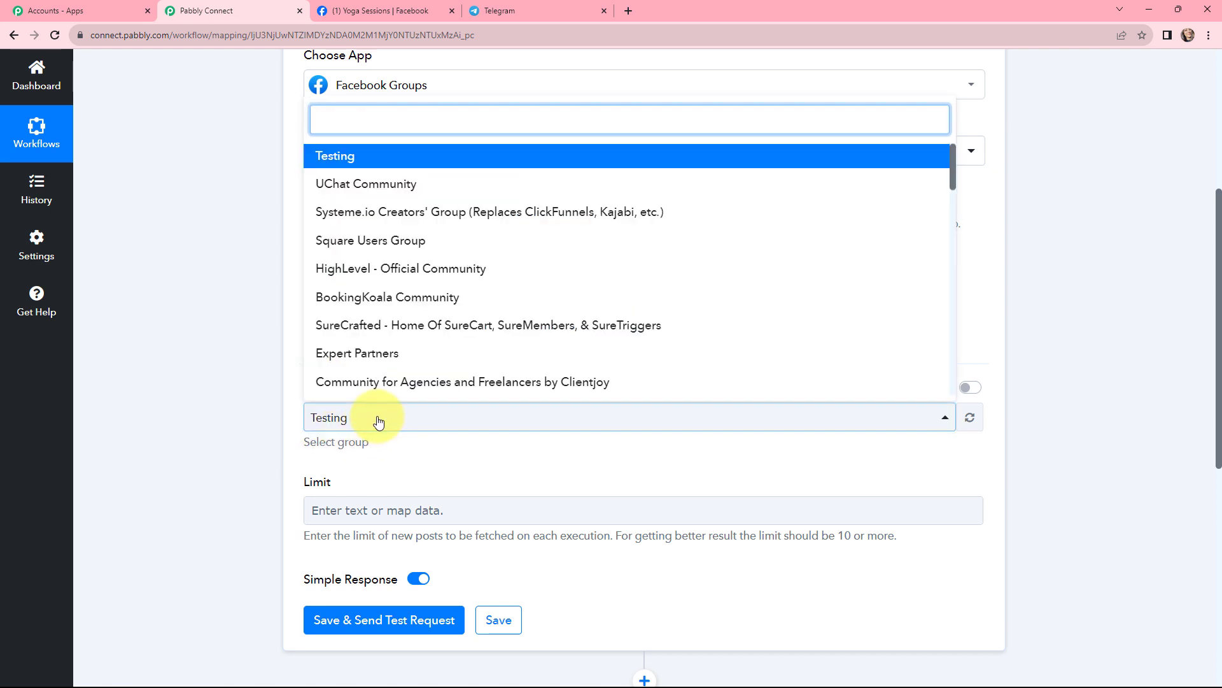
pyautogui.write('yo')
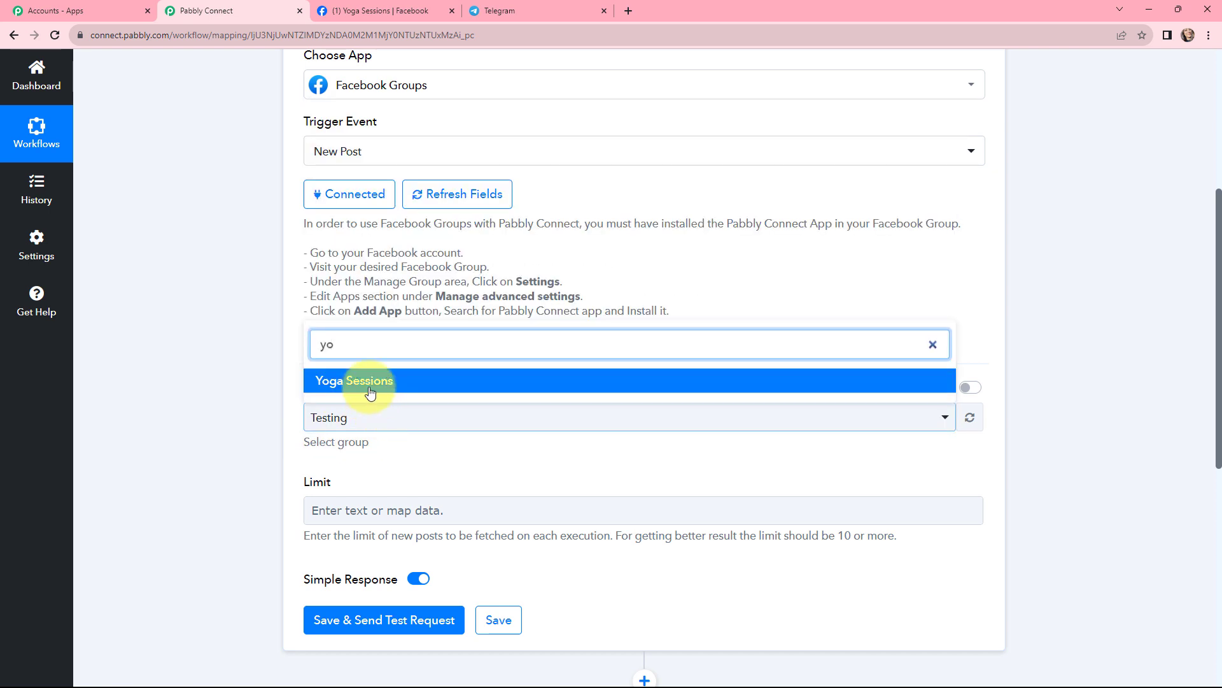
pyautogui.click(370, 392)
pyautogui.scroll(-1, 376, 356)
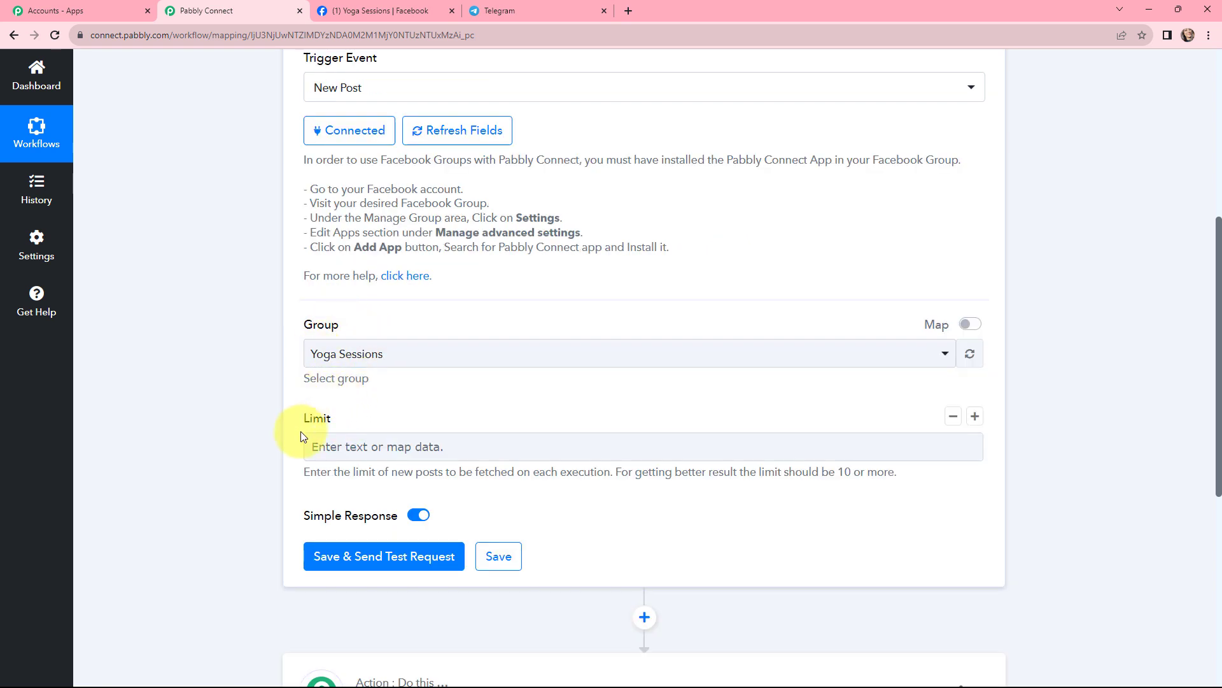
pyautogui.write('1')
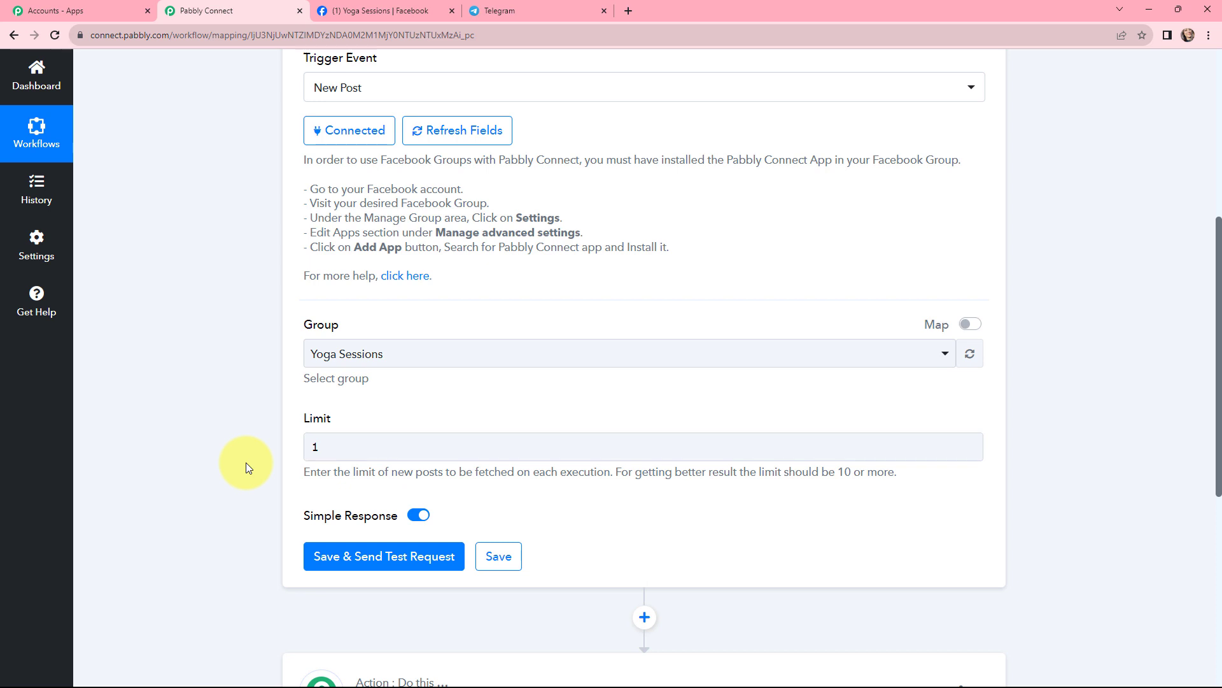
pyautogui.click(441, 445)
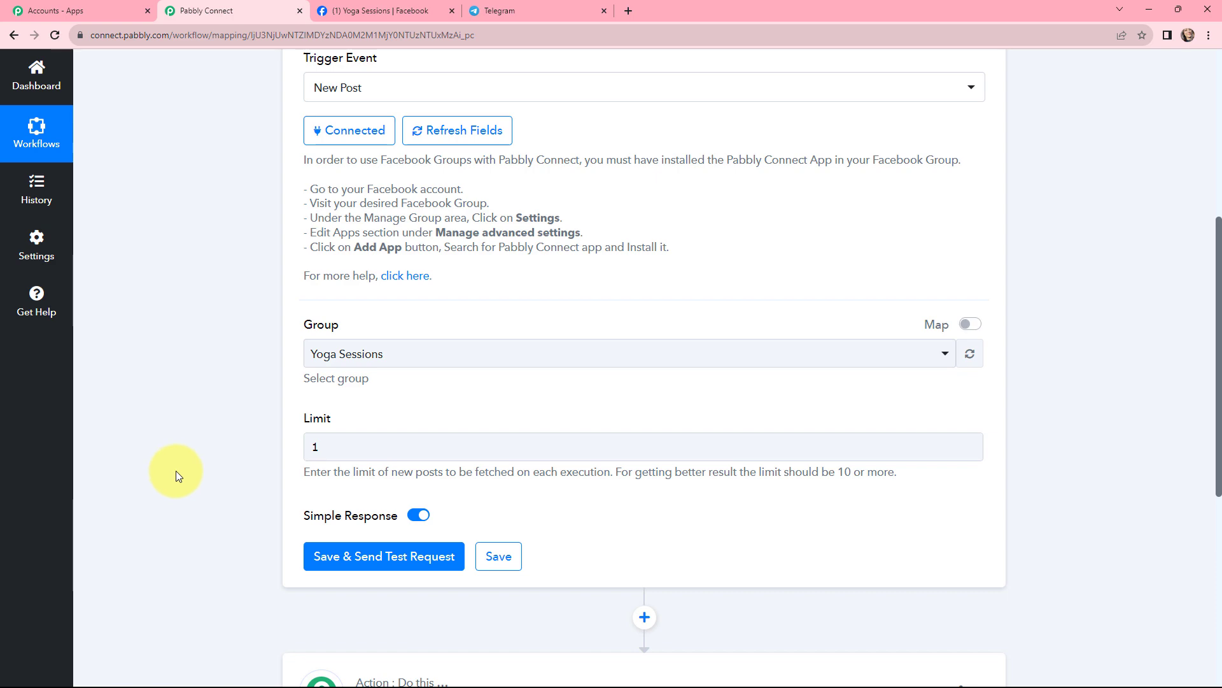
# Switch to Facebook and draft a new Yoga Sessions group post with the copied Importance of Health & Fitness article, checking its text.
pyautogui.click(380, 11)
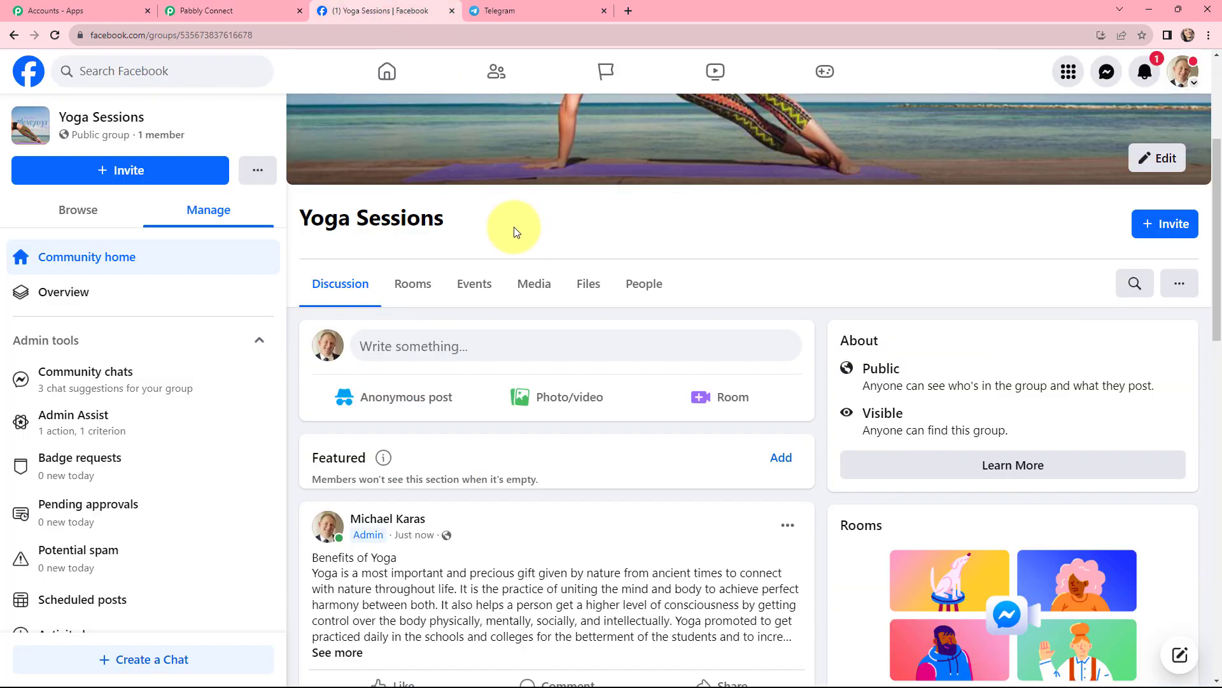
pyautogui.click(461, 347)
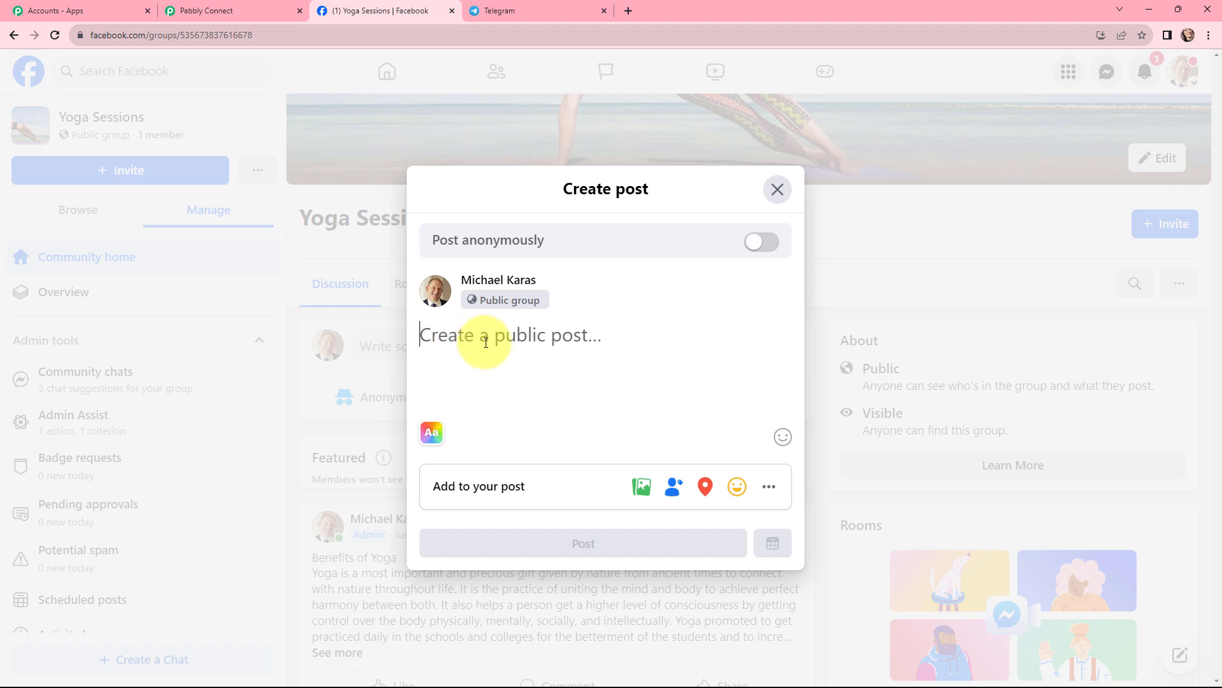
pyautogui.hotkey('ctrl', 'v')
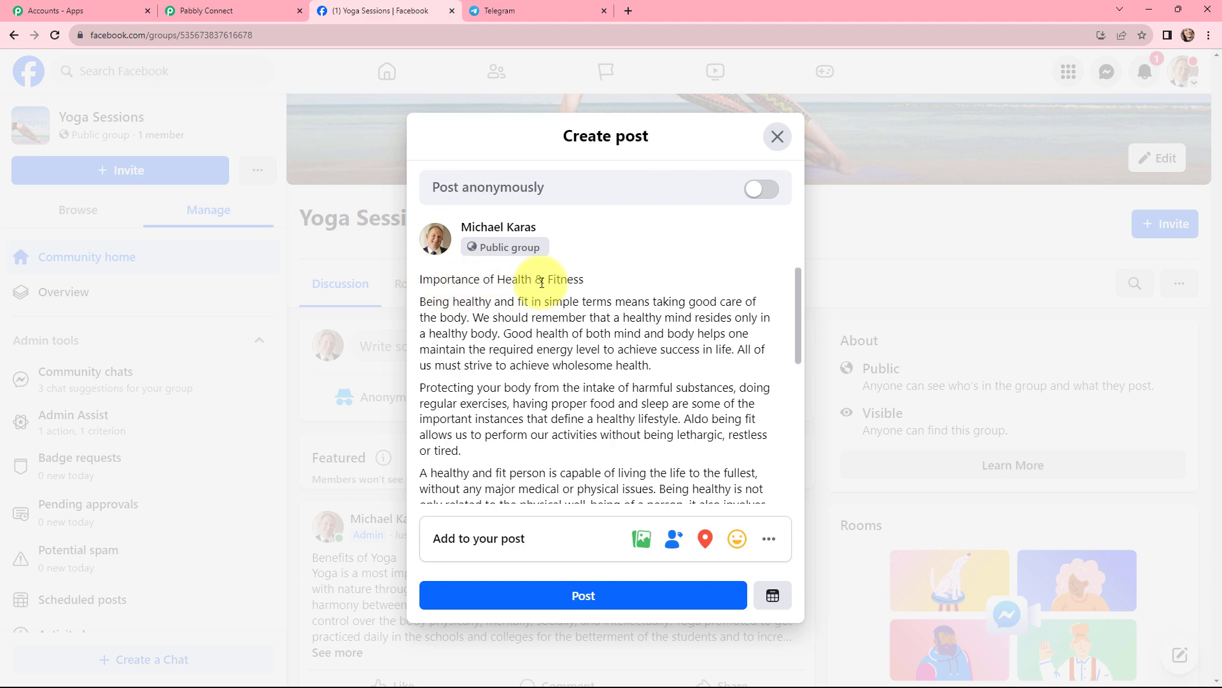
pyautogui.moveTo(422, 300); pyautogui.dragTo(606, 491)
pyautogui.click(655, 469)
pyautogui.scroll(5, 637, 395)
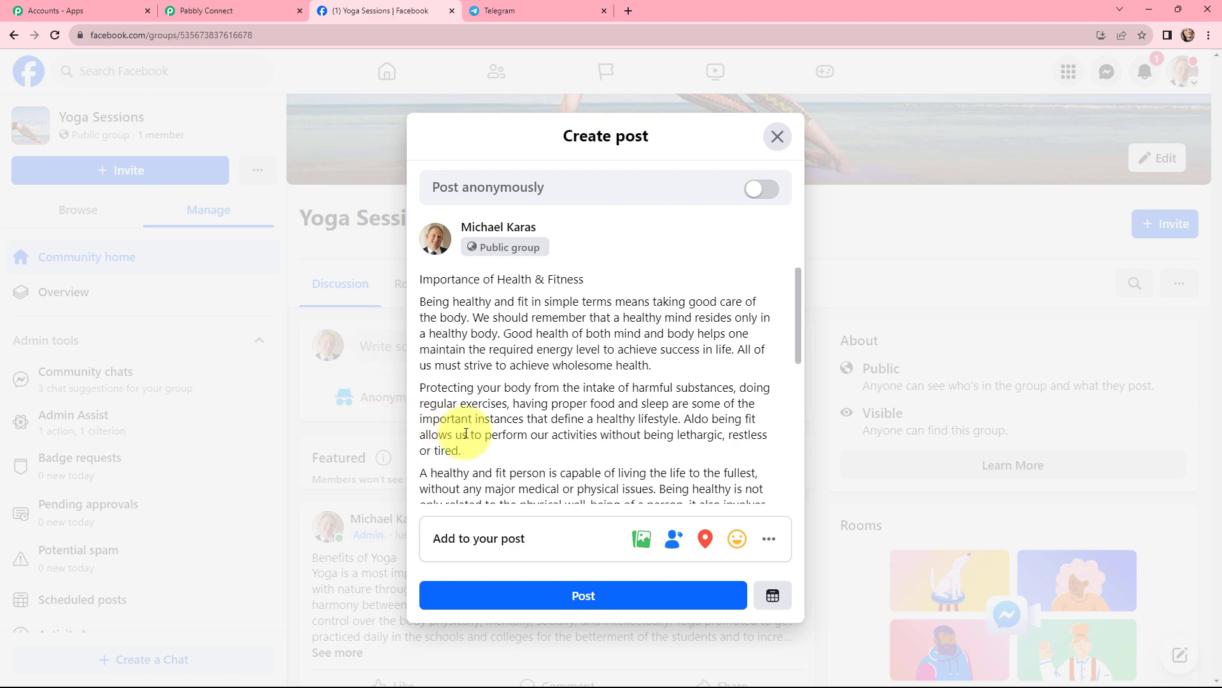
# Save the trigger and send its test request in Pabbly Connect, and publish the drafted Health & Fitness post in the Facebook group.
pyautogui.click(215, 7)
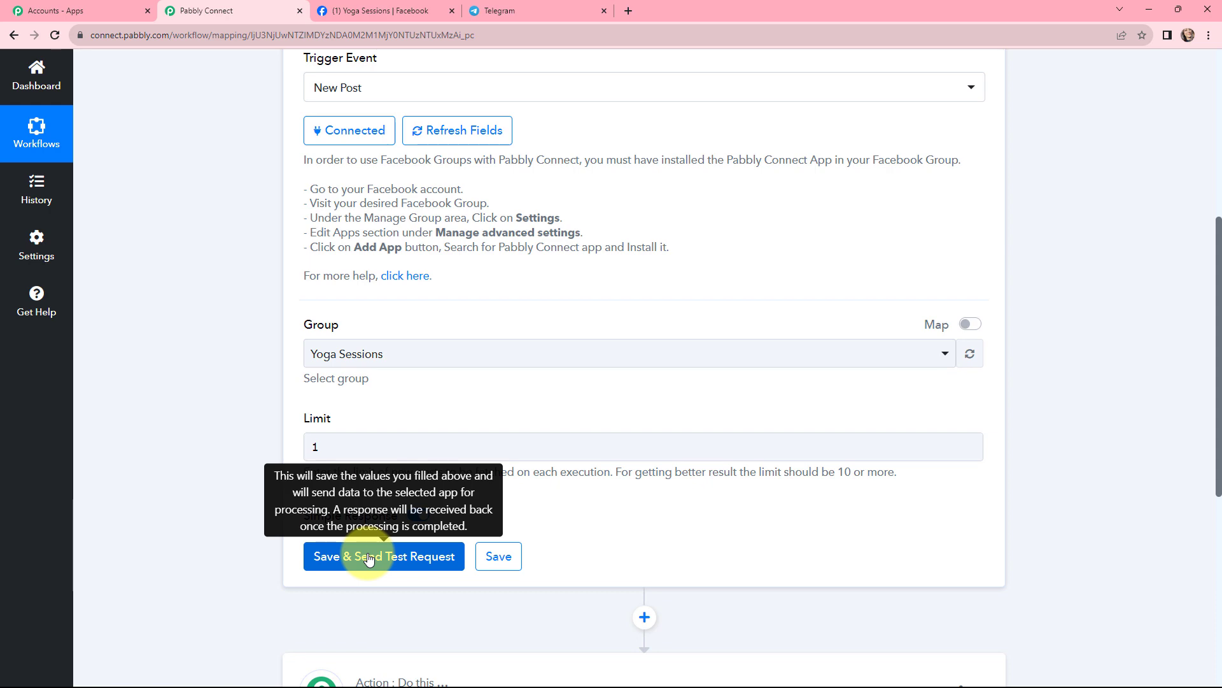
pyautogui.click(368, 559)
pyautogui.click(381, 11)
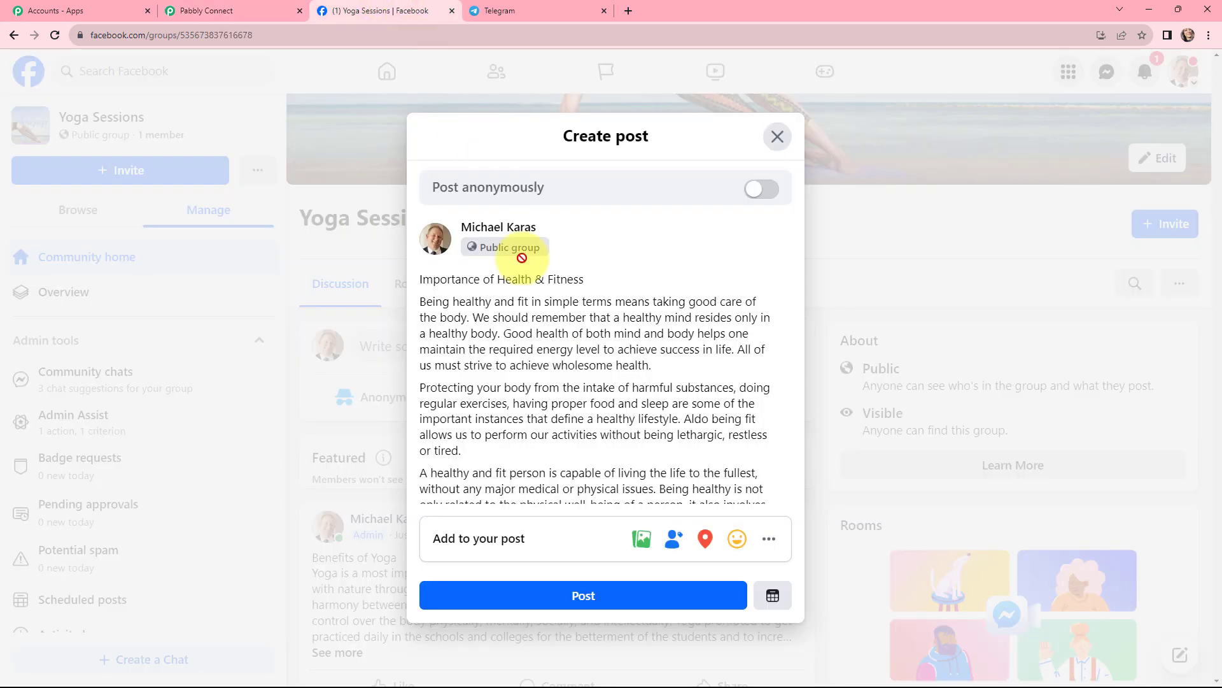
pyautogui.click(583, 590)
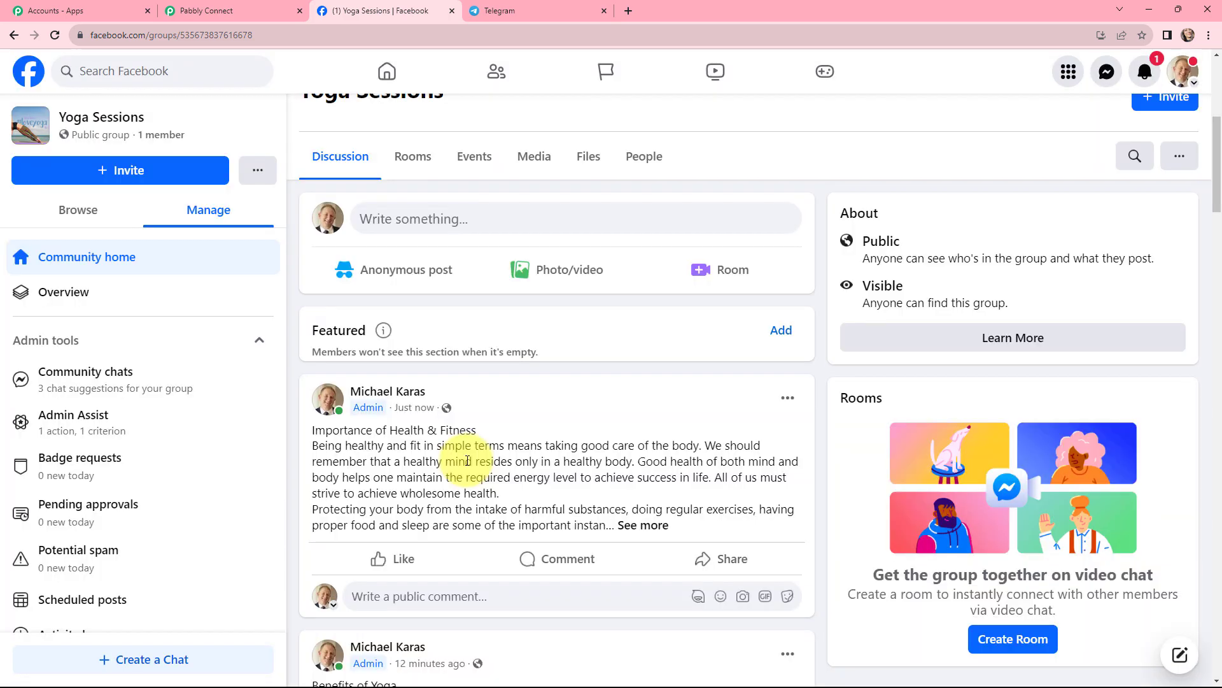
# Back in Pabbly Connect, examine the trigger response's target name, target ID and full message text against the published group post.
pyautogui.click(248, 11)
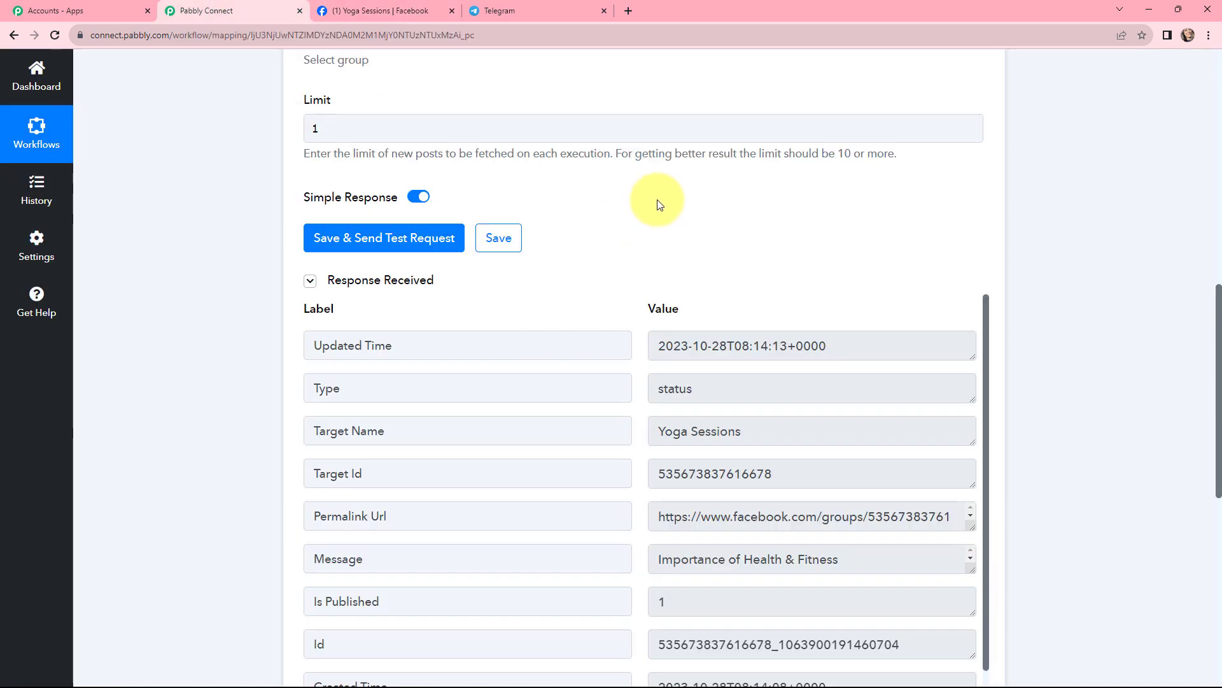
pyautogui.scroll(-3, 678, 170)
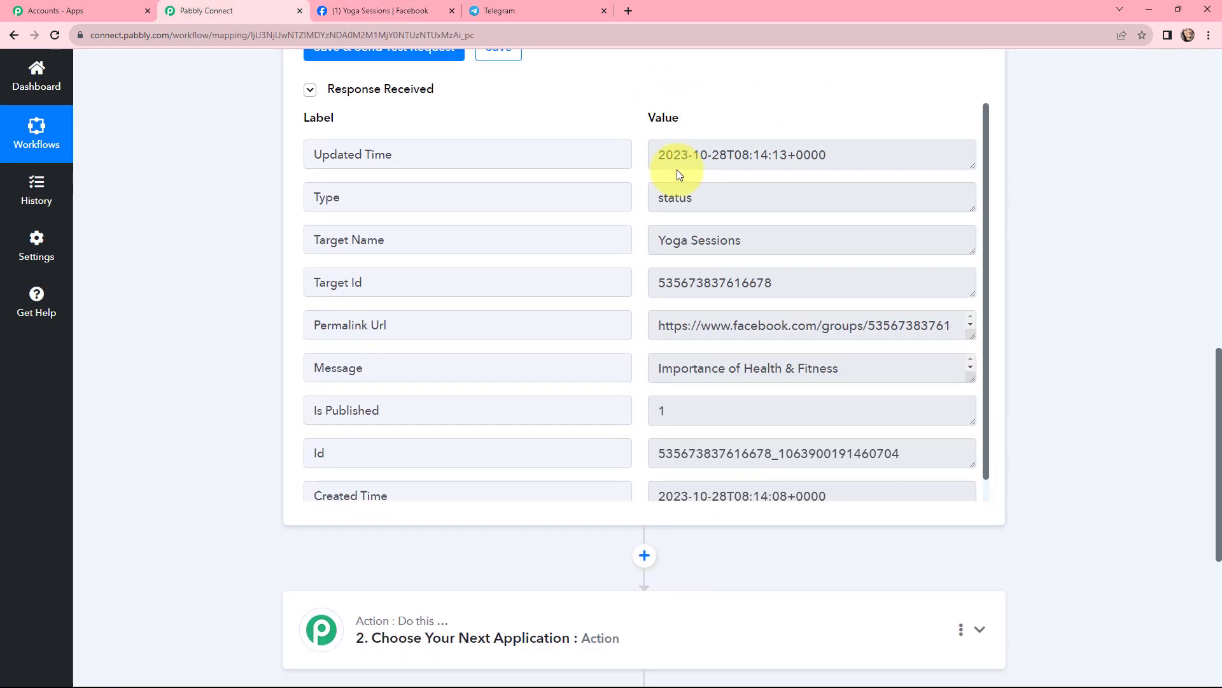
pyautogui.click(756, 239)
pyautogui.moveTo(756, 239); pyautogui.dragTo(663, 239)
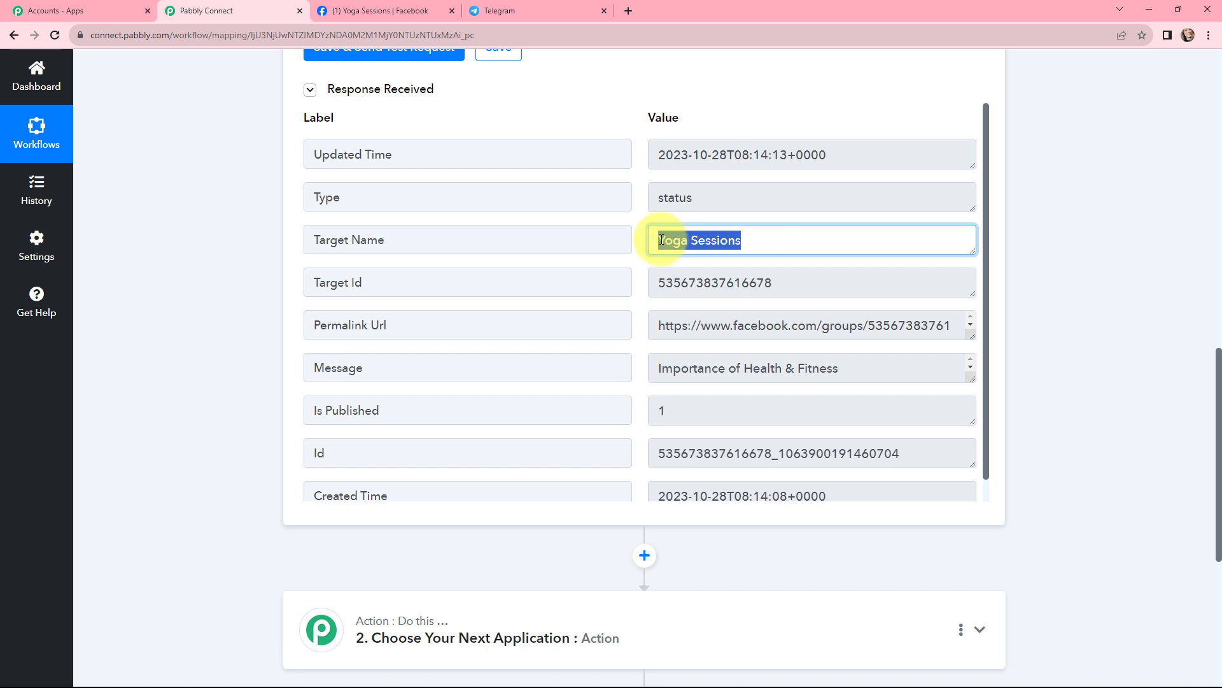
pyautogui.click(819, 284)
pyautogui.moveTo(819, 284); pyautogui.dragTo(662, 282)
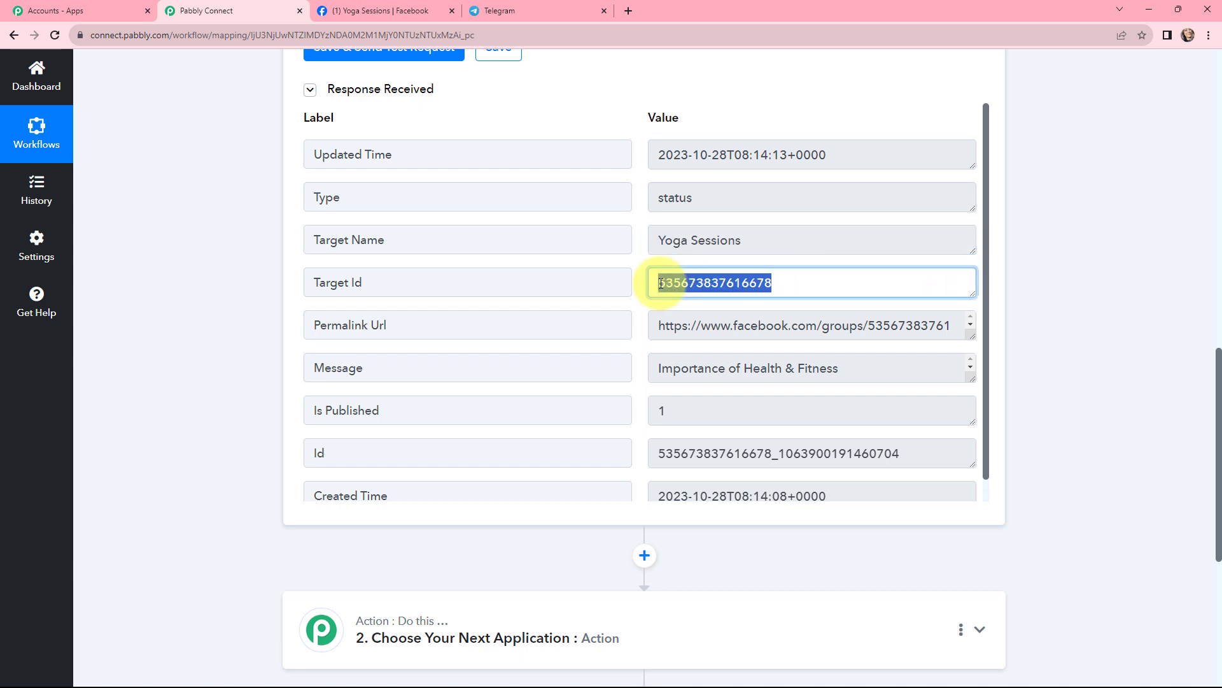
pyautogui.moveTo(972, 379); pyautogui.dragTo(966, 534)
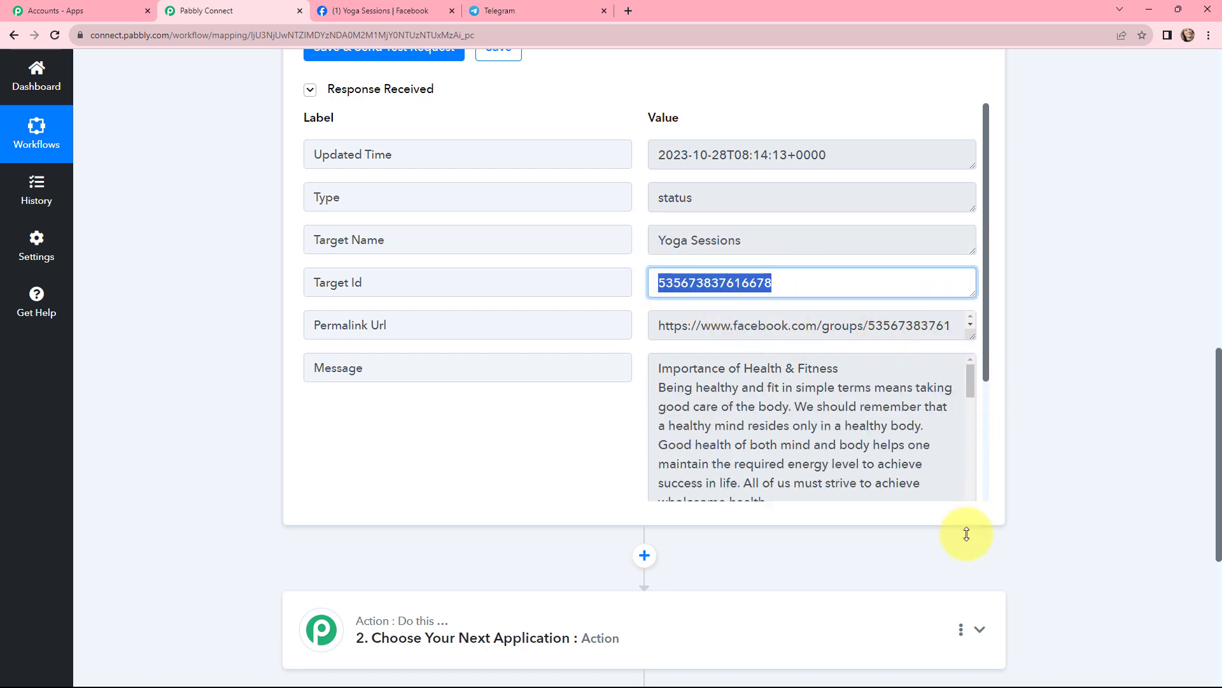
pyautogui.moveTo(663, 370); pyautogui.dragTo(835, 368)
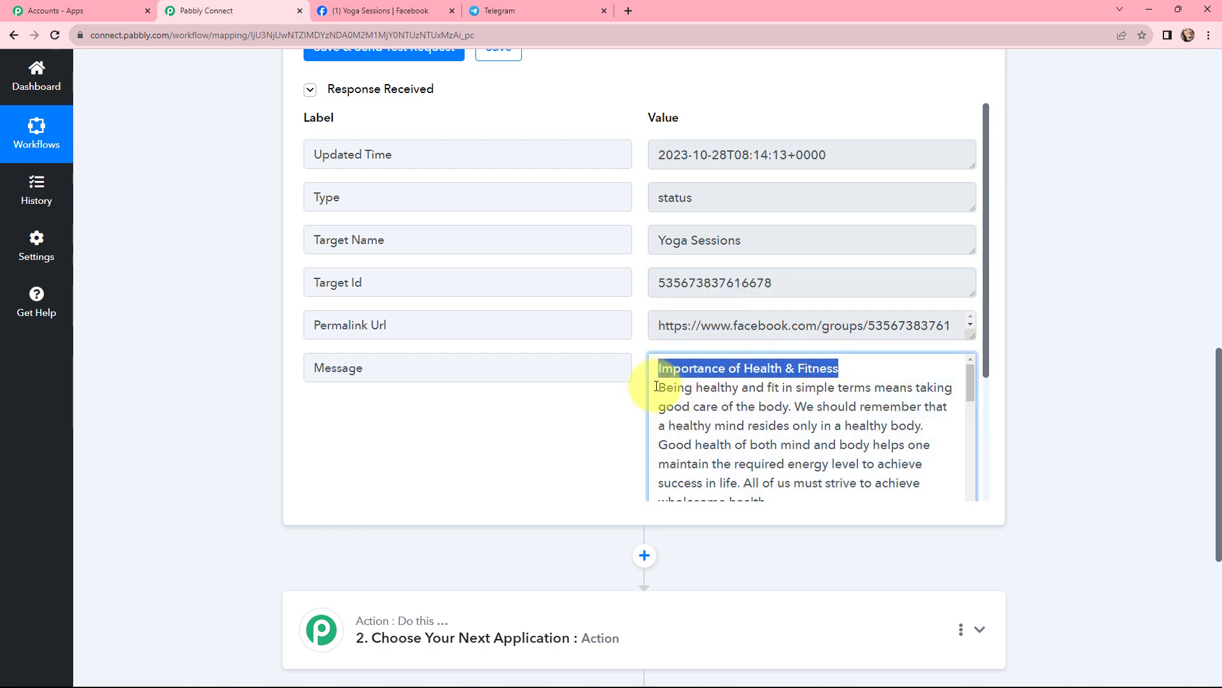
pyautogui.moveTo(657, 386); pyautogui.dragTo(900, 351)
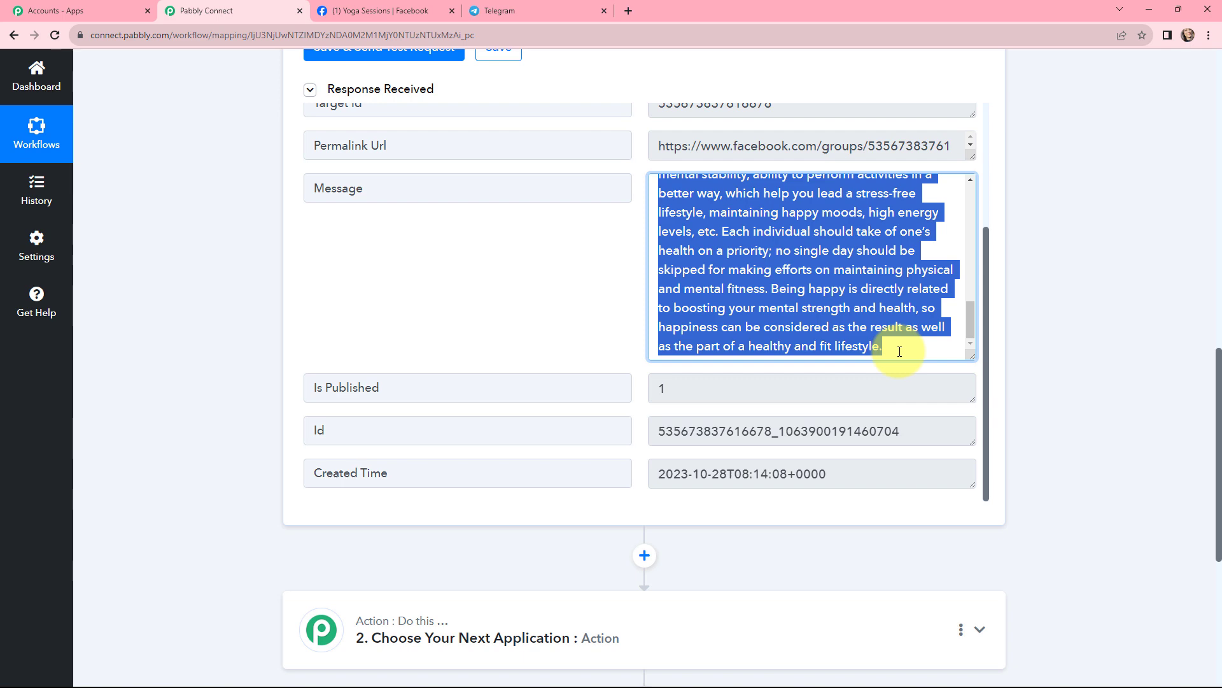
pyautogui.click(1106, 328)
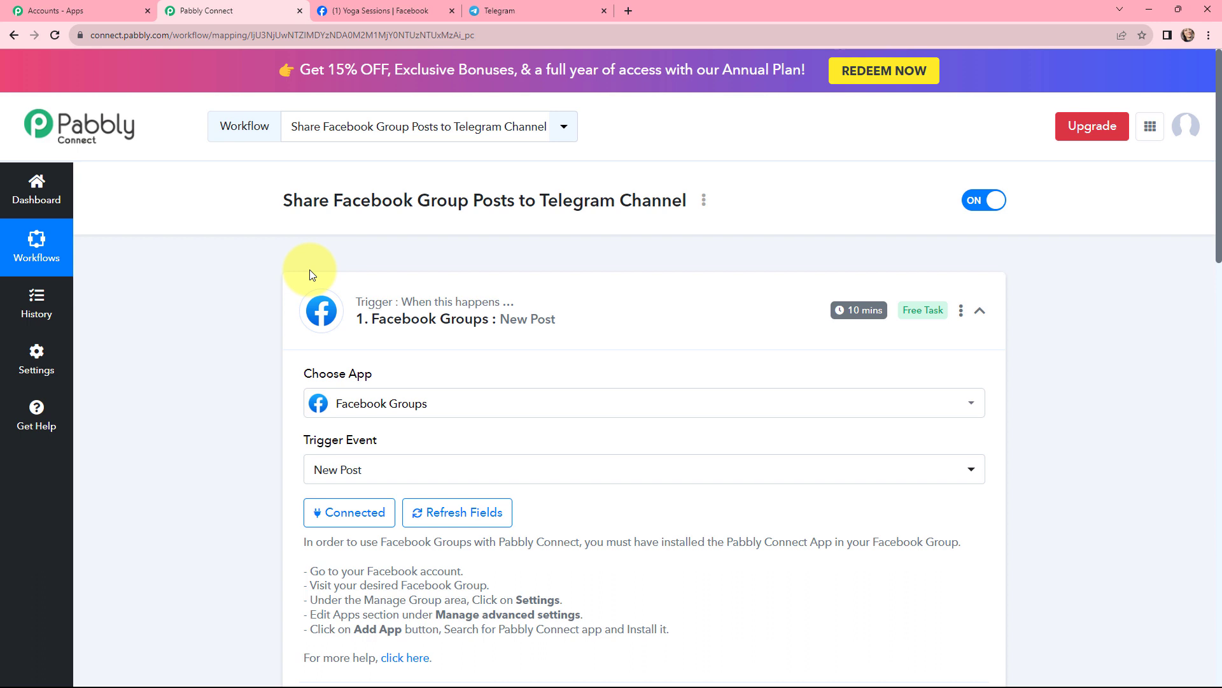
# Collapse the Facebook Groups trigger, and set the action application to Telegram Bot with Send a Text Message or Reply as the action event.
pyautogui.moveTo(863, 315)
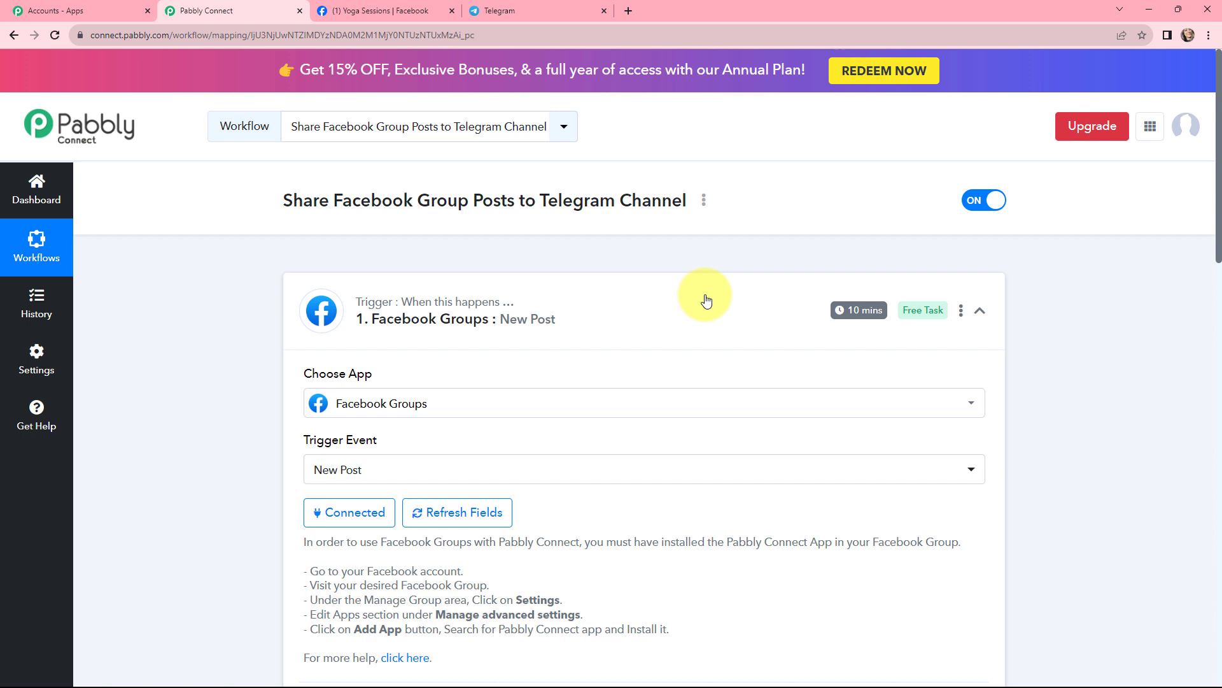
pyautogui.click(291, 293)
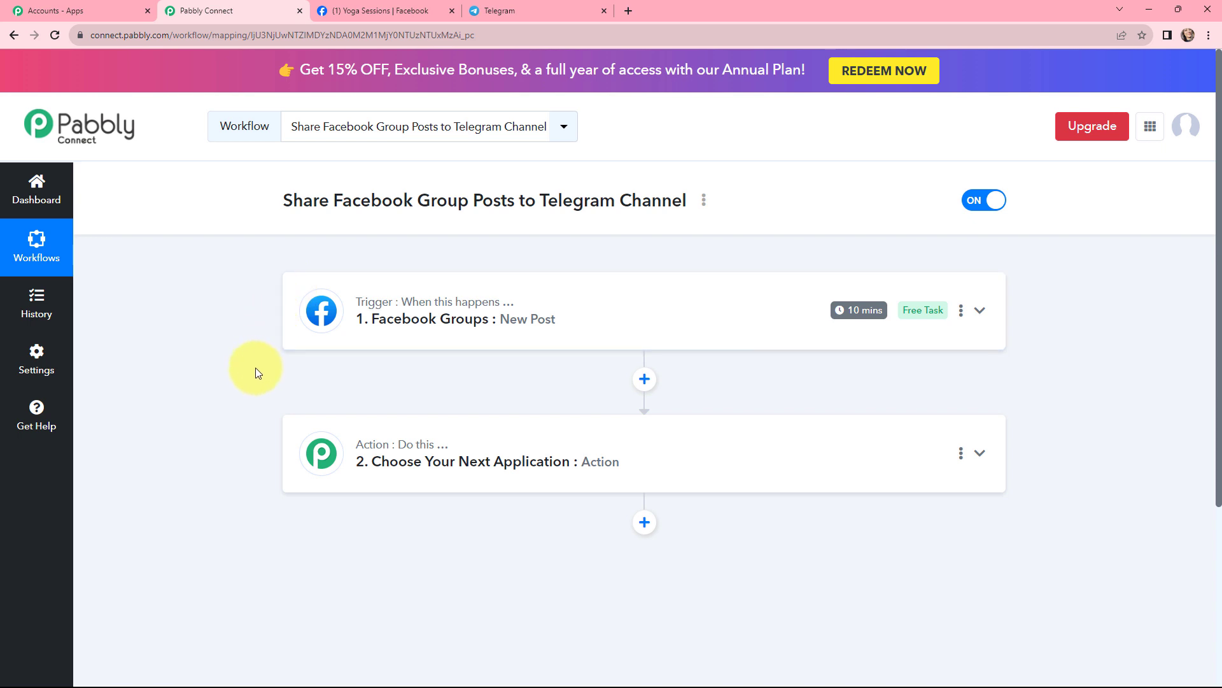
pyautogui.click(521, 448)
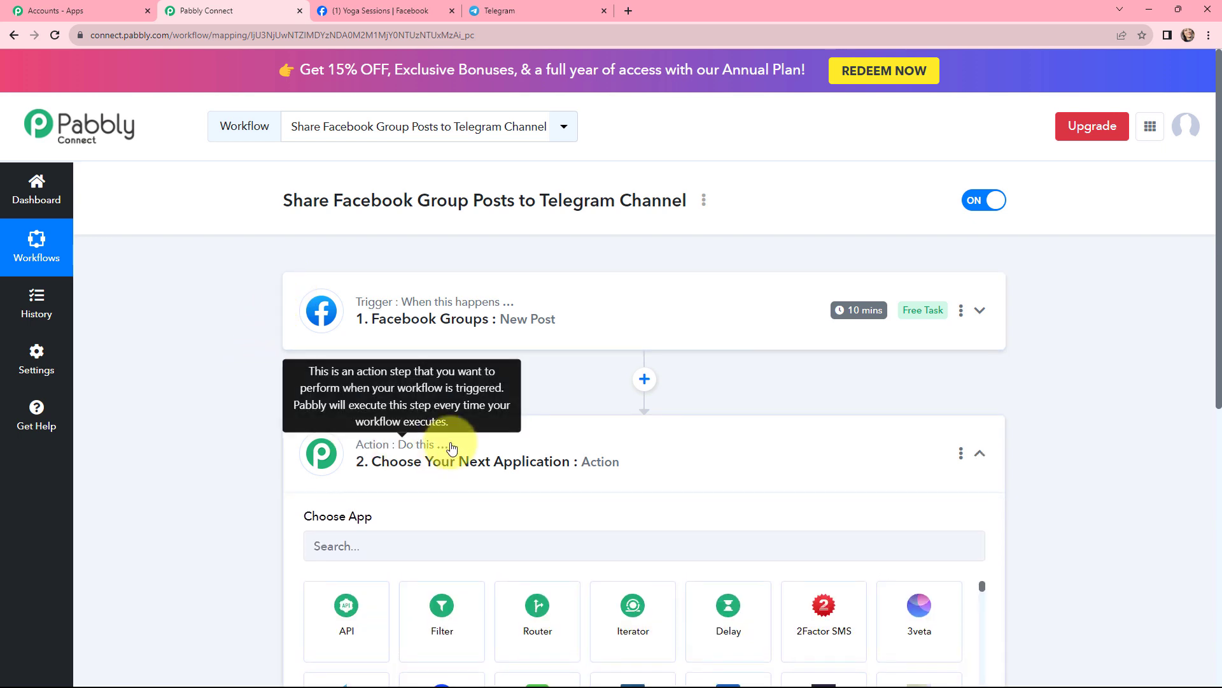
pyautogui.click(423, 363)
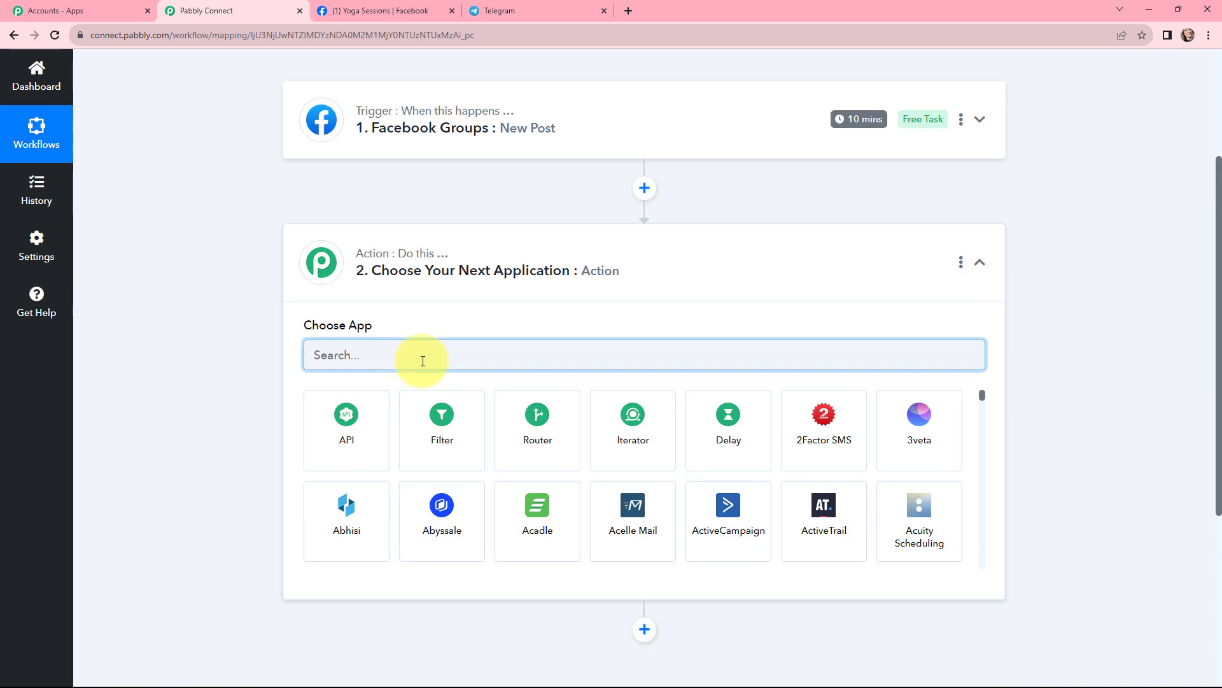
pyautogui.write('teleg')
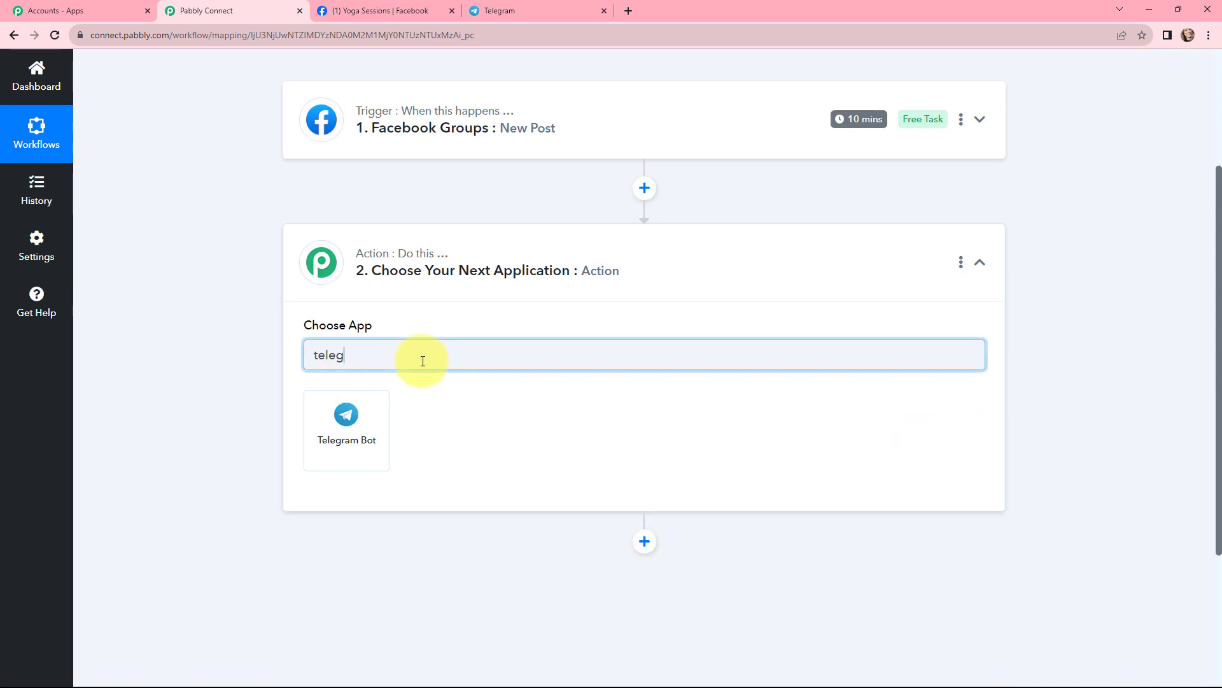
pyautogui.click(350, 417)
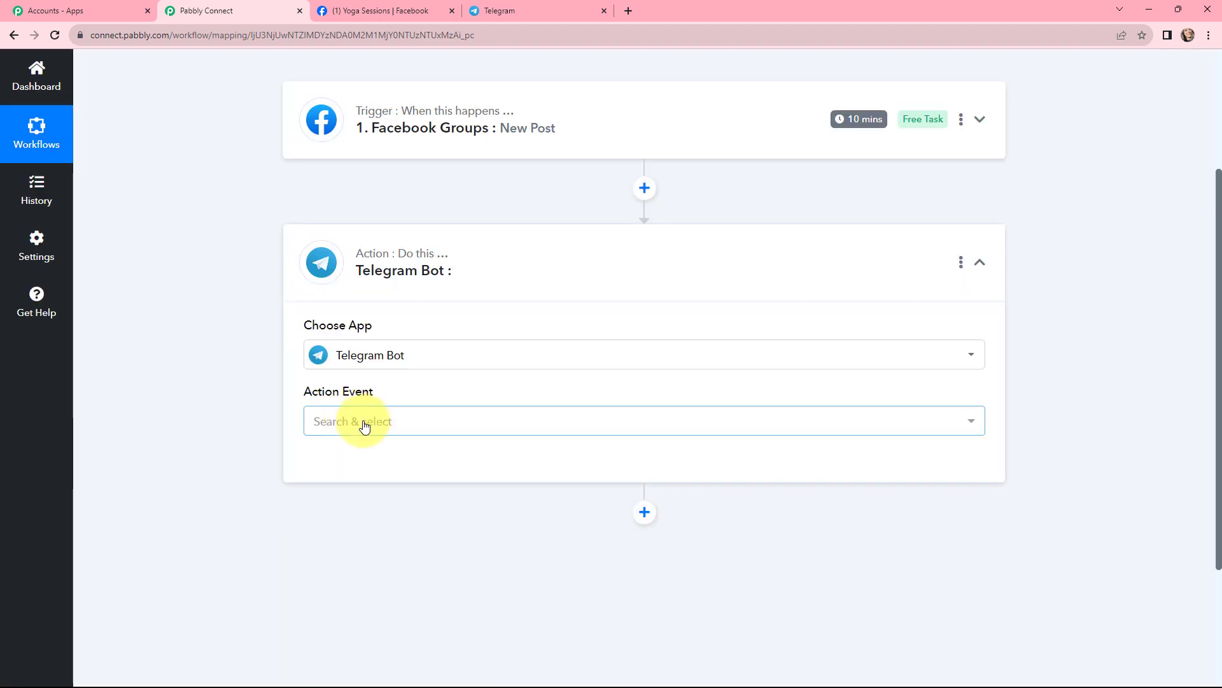
pyautogui.click(367, 424)
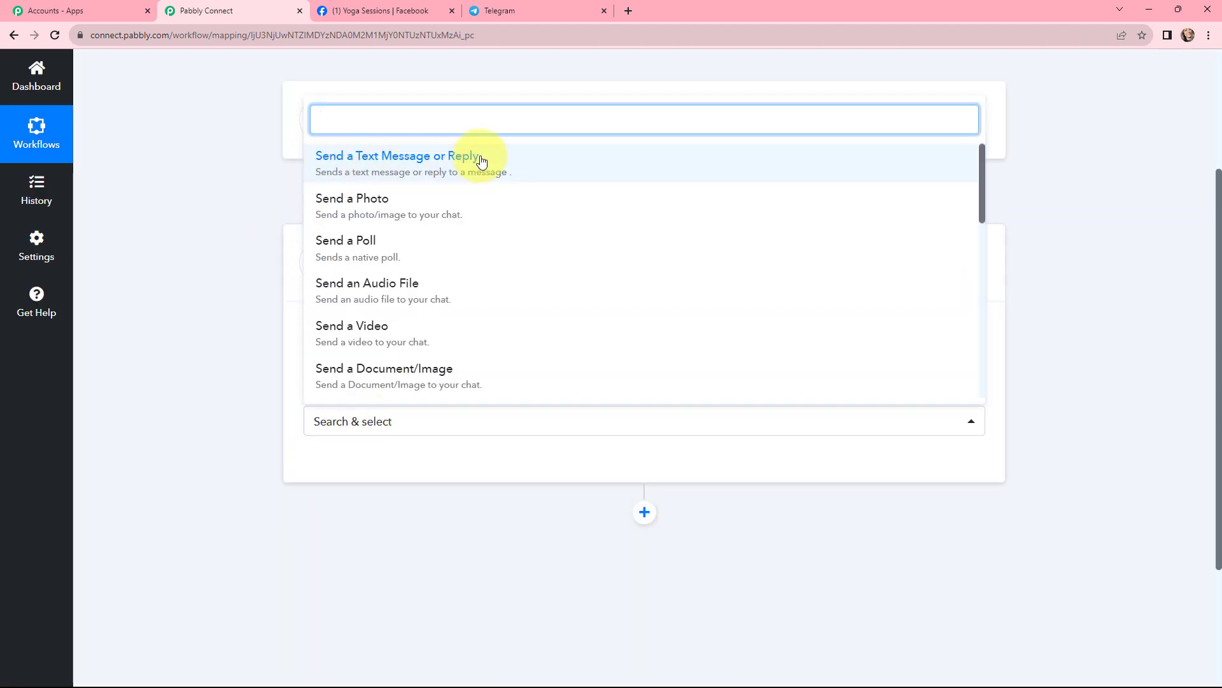
pyautogui.click(446, 168)
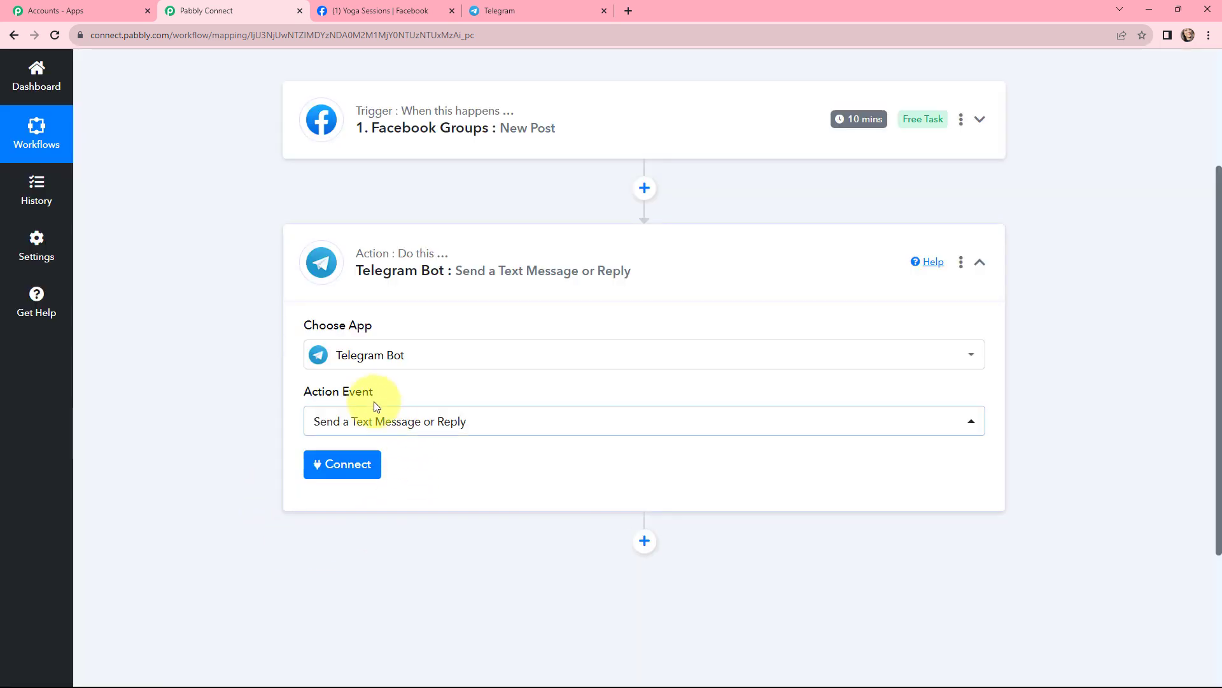
# Start adding a new Telegram Bot connection, and read the instructions for obtaining a token from BotFather with /newbot.
pyautogui.click(333, 466)
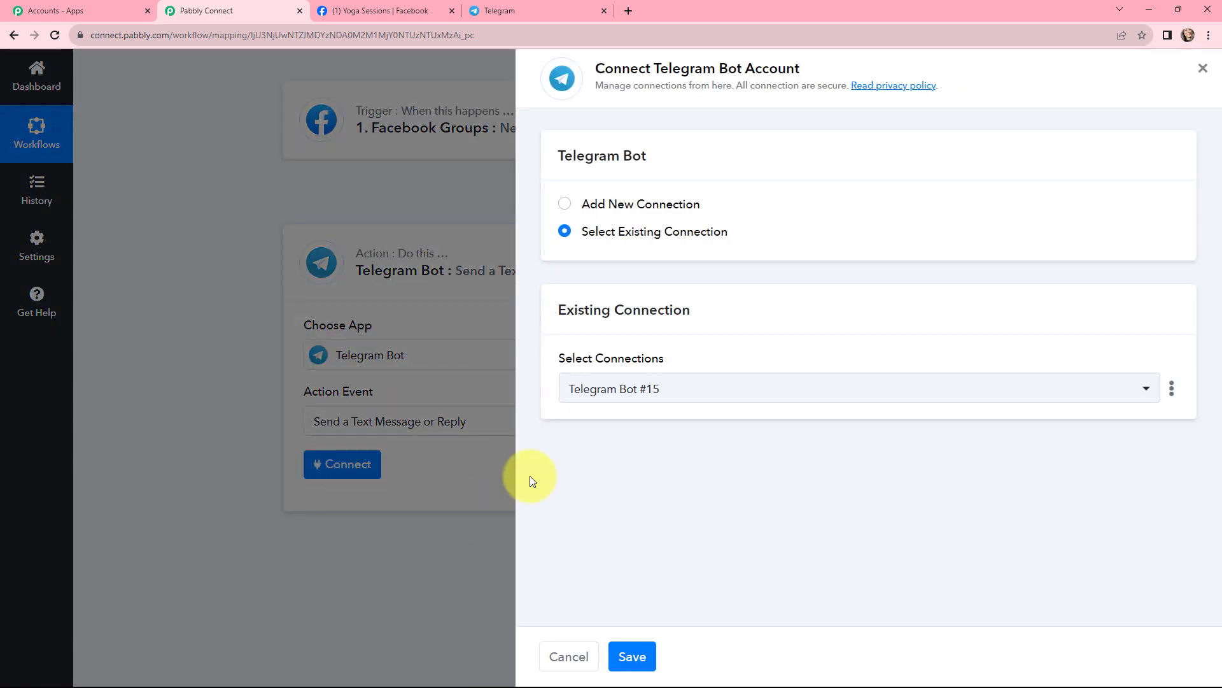
pyautogui.click(566, 204)
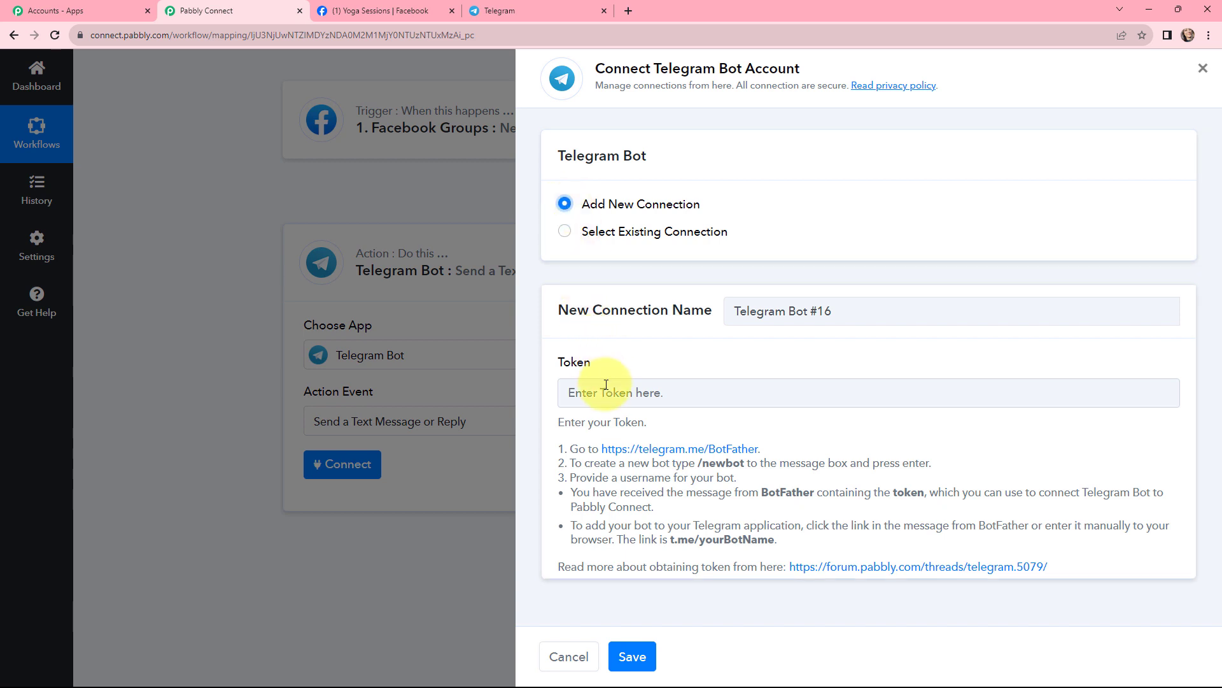
pyautogui.moveTo(591, 366); pyautogui.dragTo(559, 363)
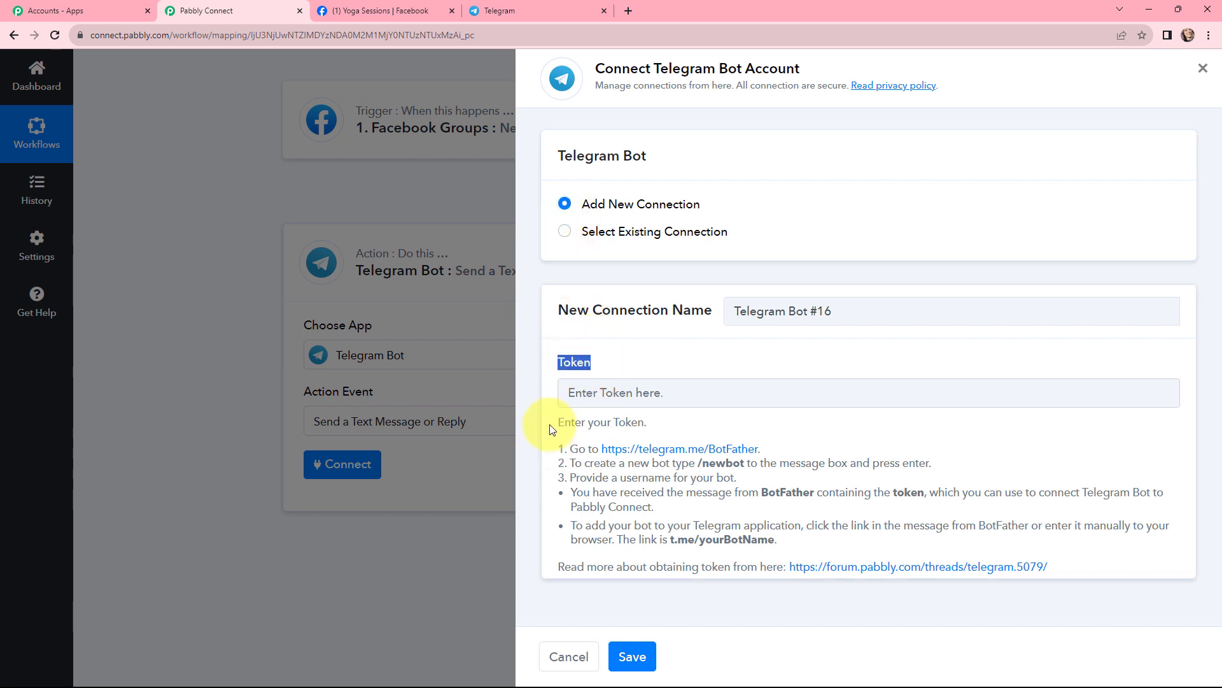
pyautogui.moveTo(549, 424); pyautogui.dragTo(761, 478)
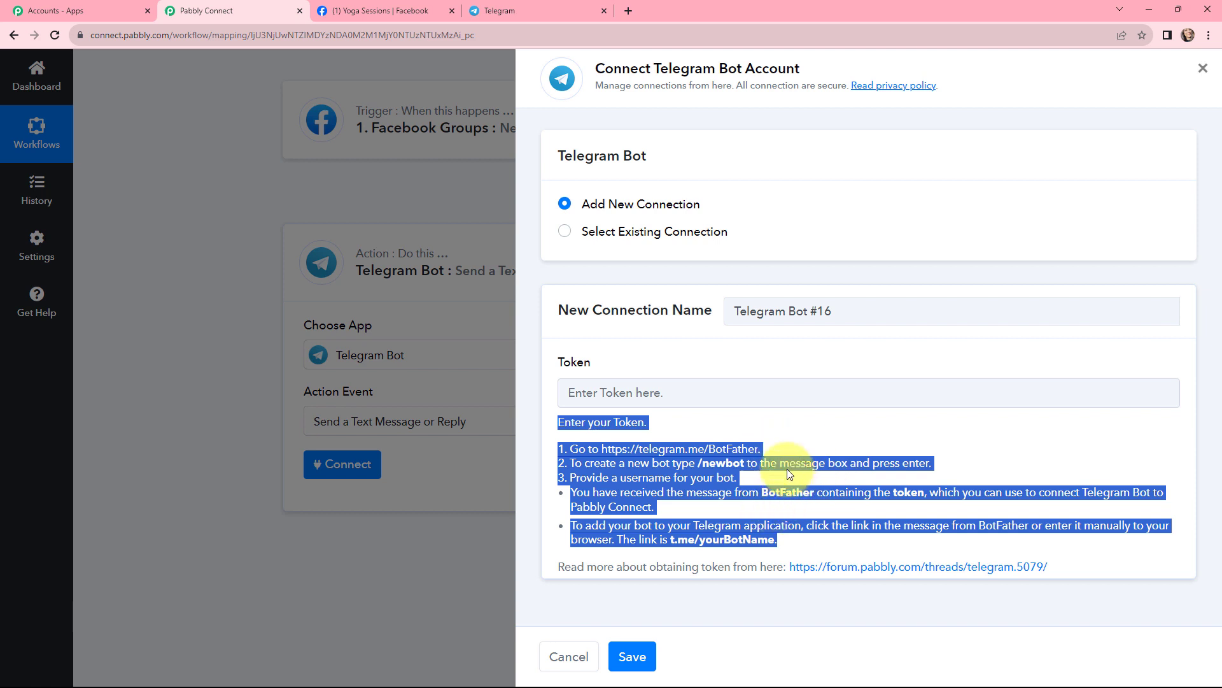
pyautogui.click(694, 429)
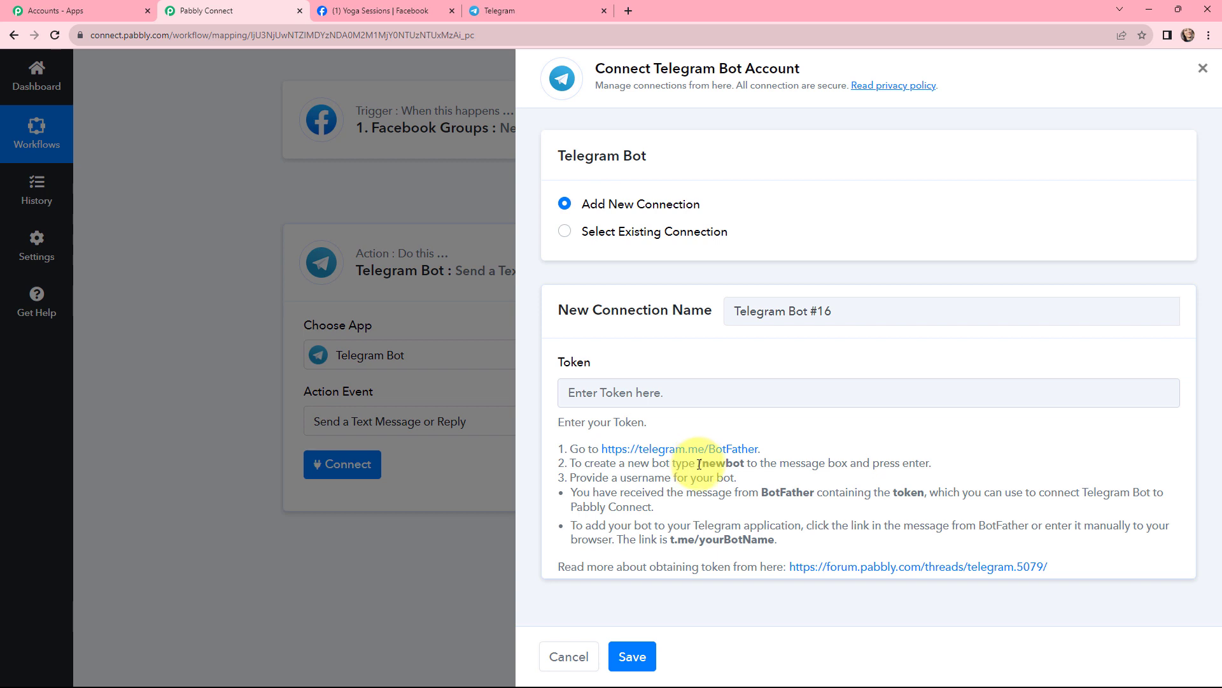
pyautogui.moveTo(698, 464); pyautogui.dragTo(745, 466)
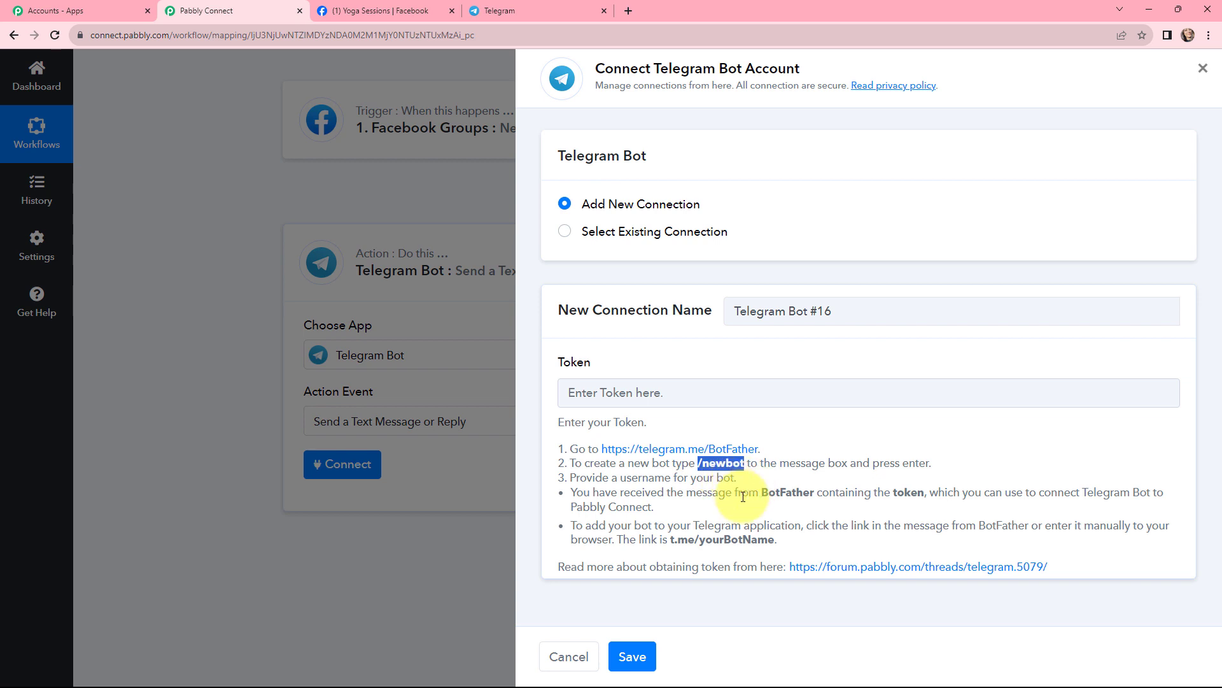
pyautogui.click(694, 515)
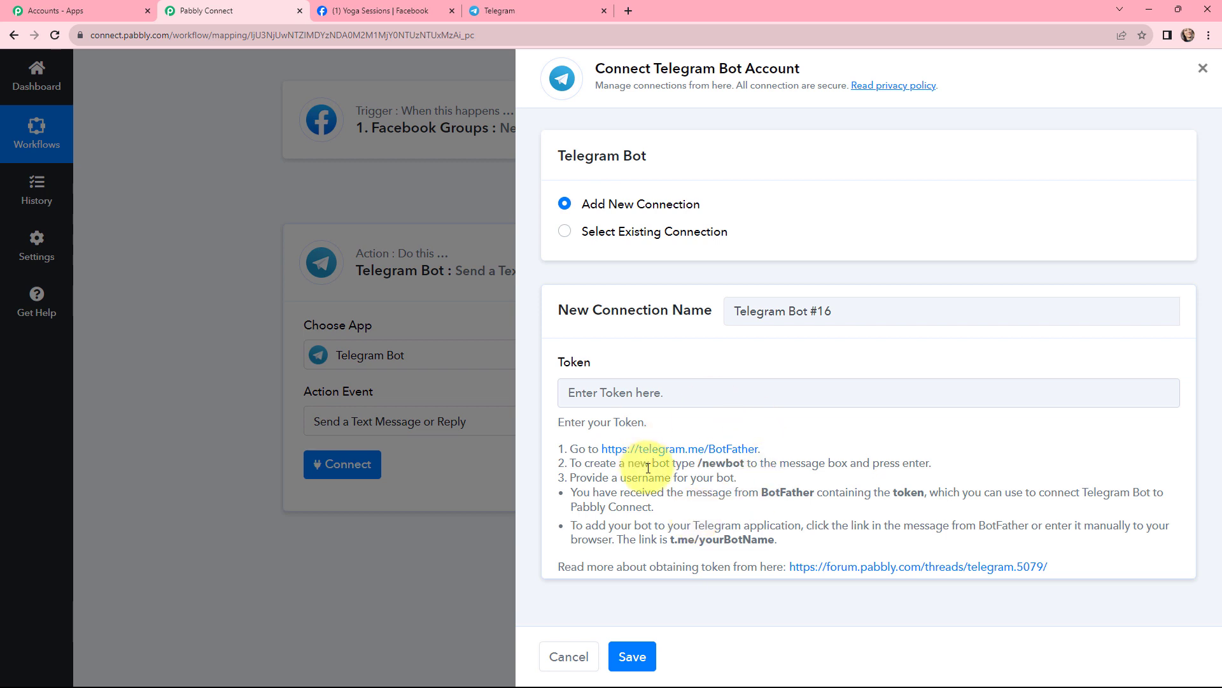
# Switch to Telegram, find the BotFather bot, start a chat with it and review its list of commands.
pyautogui.click(565, 10)
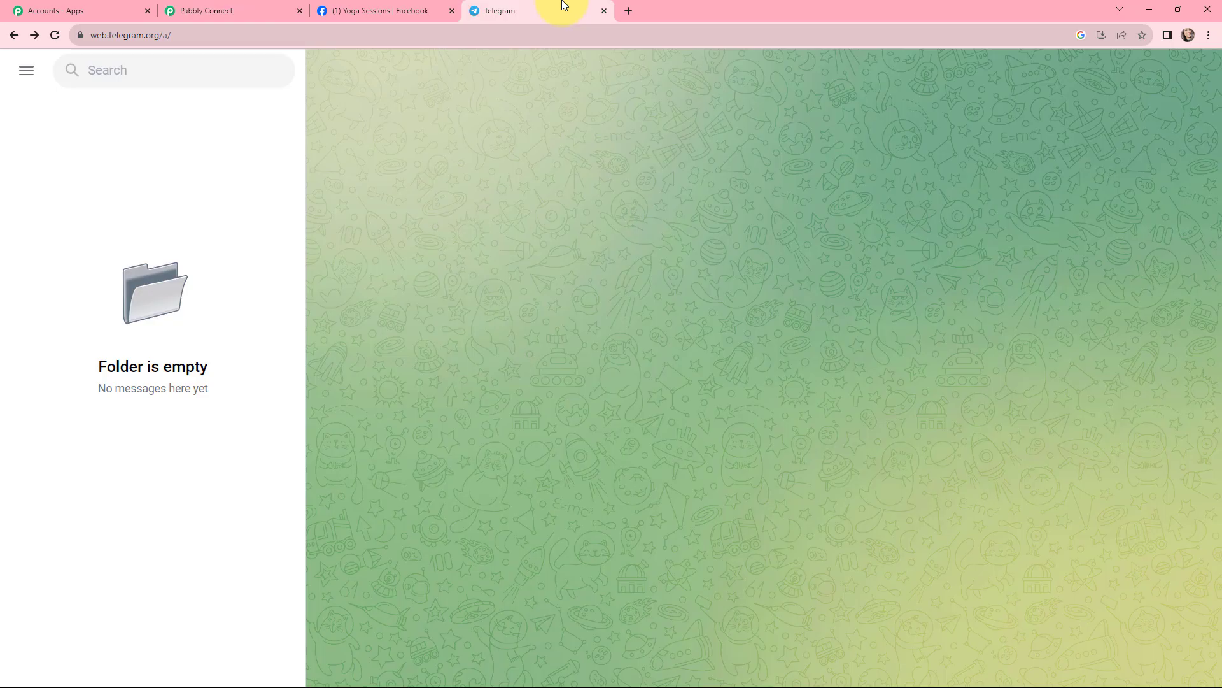
pyautogui.click(111, 77)
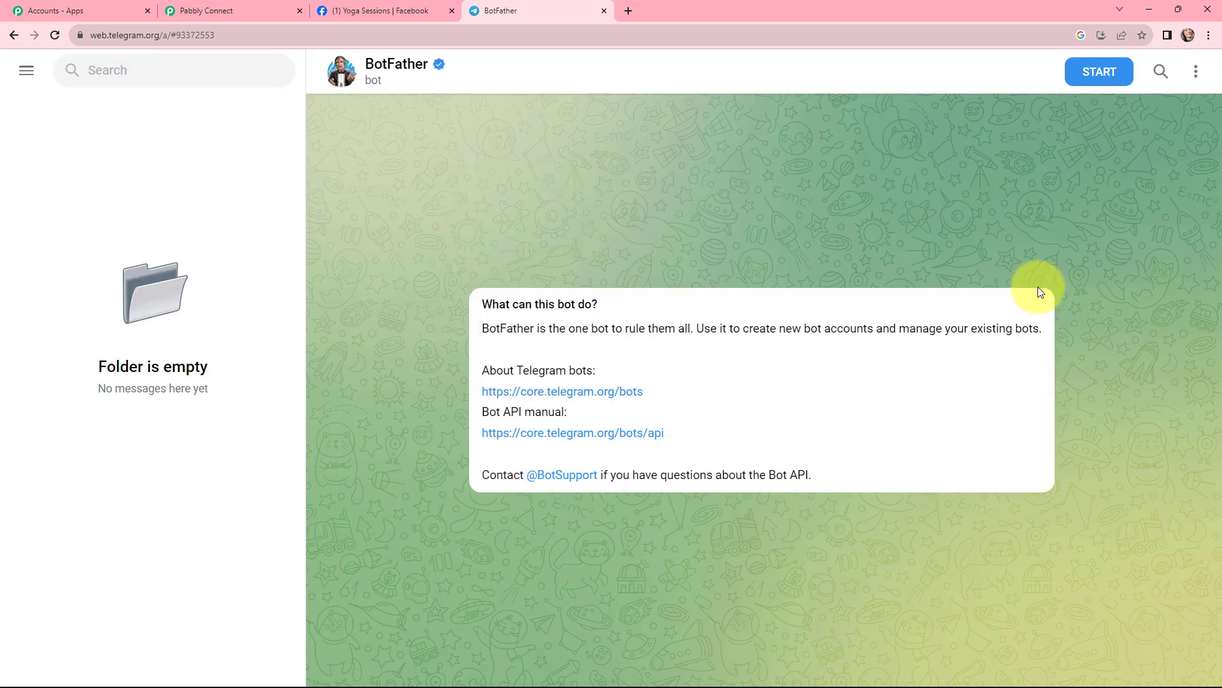
pyautogui.click(1095, 72)
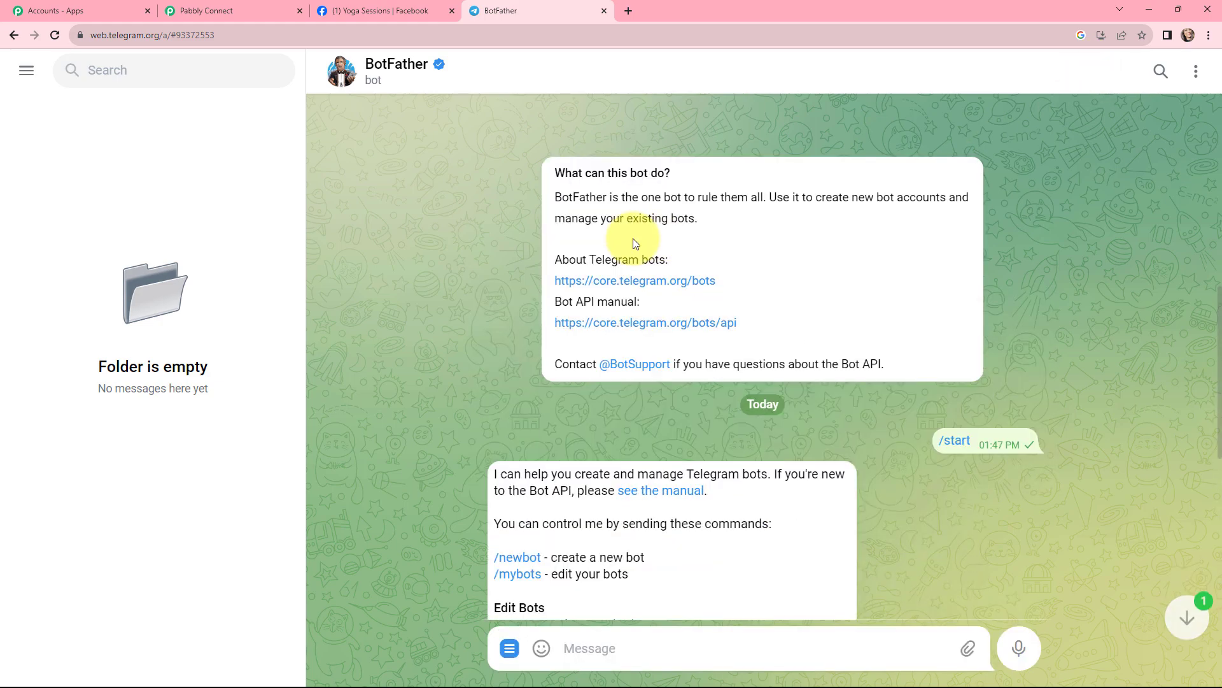
pyautogui.scroll(-7, 635, 243)
pyautogui.scroll(5, 942, 347)
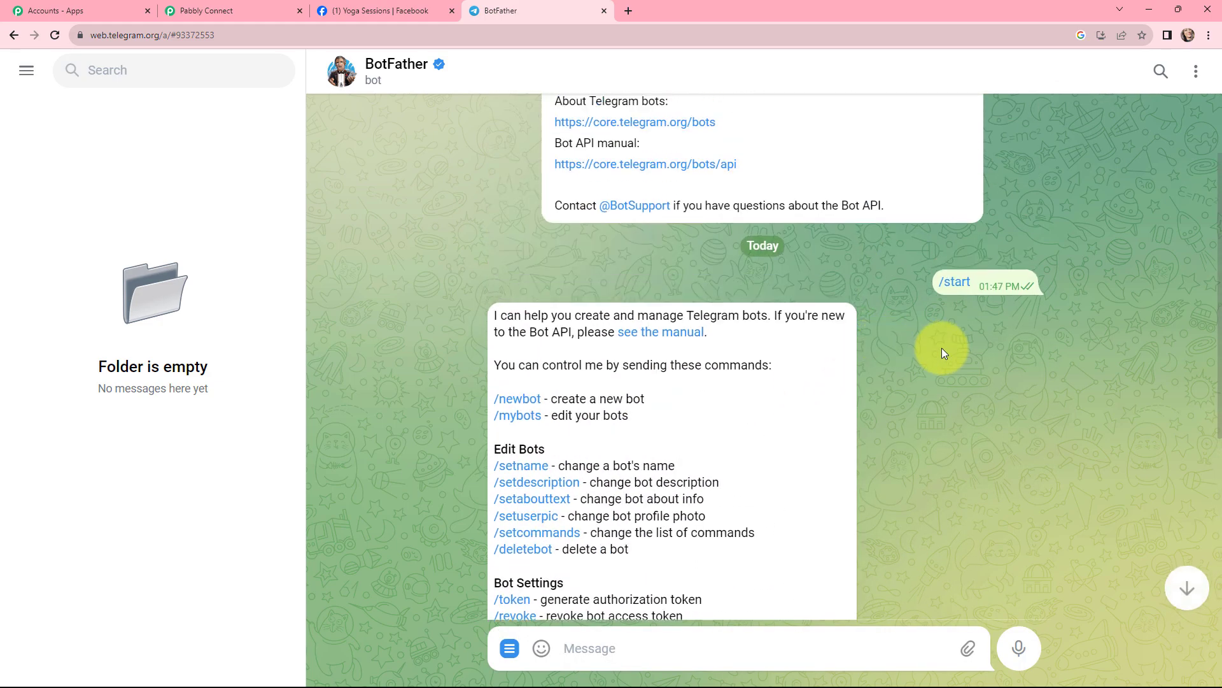
pyautogui.scroll(-1, 934, 364)
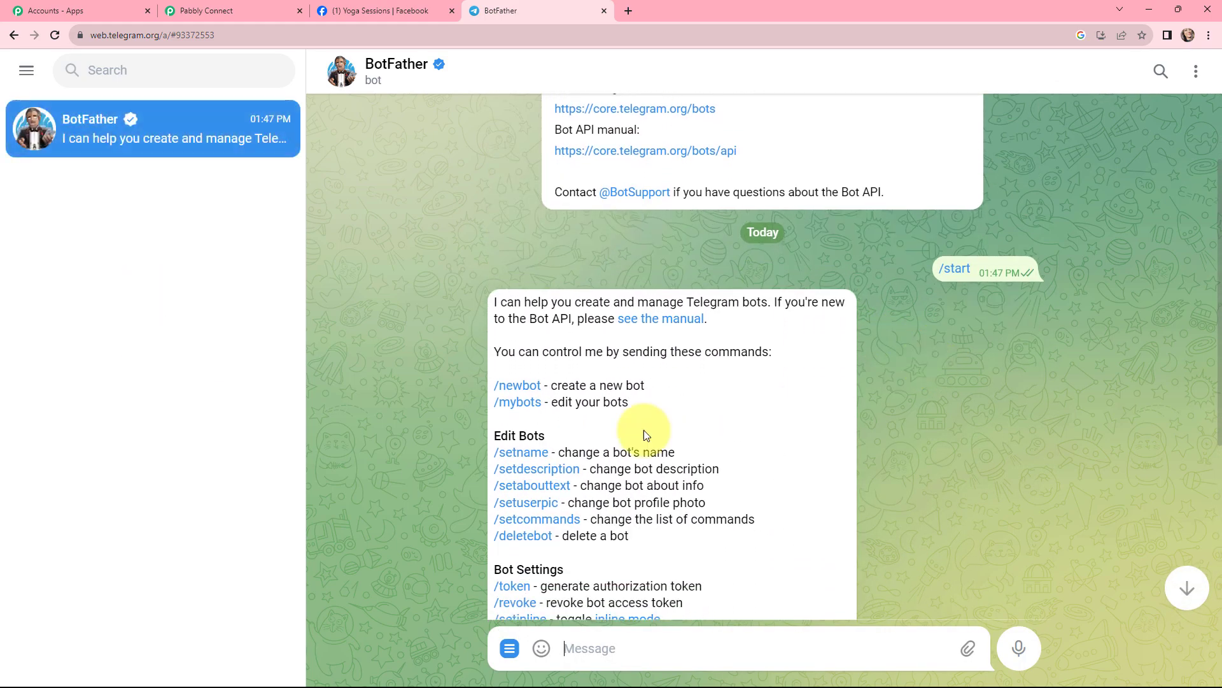
# Create a new bot through BotFather with the name fbgroup and the username groupfb_bot.
pyautogui.click(519, 387)
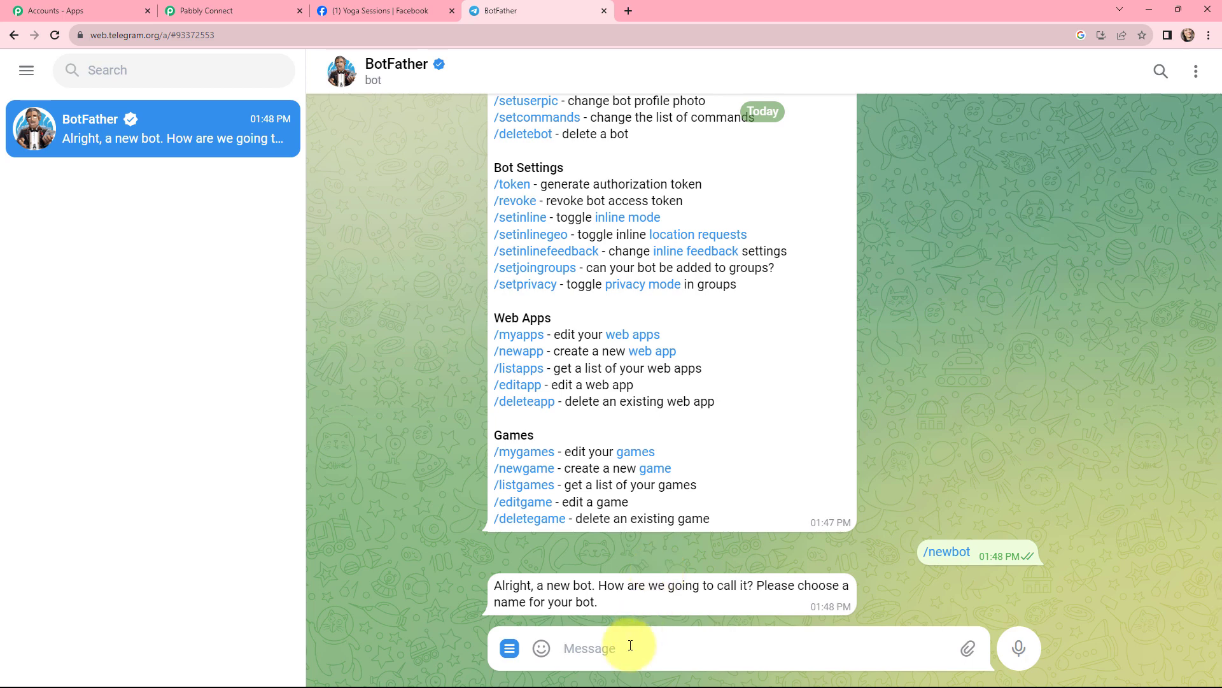
pyautogui.write('fbgroup')
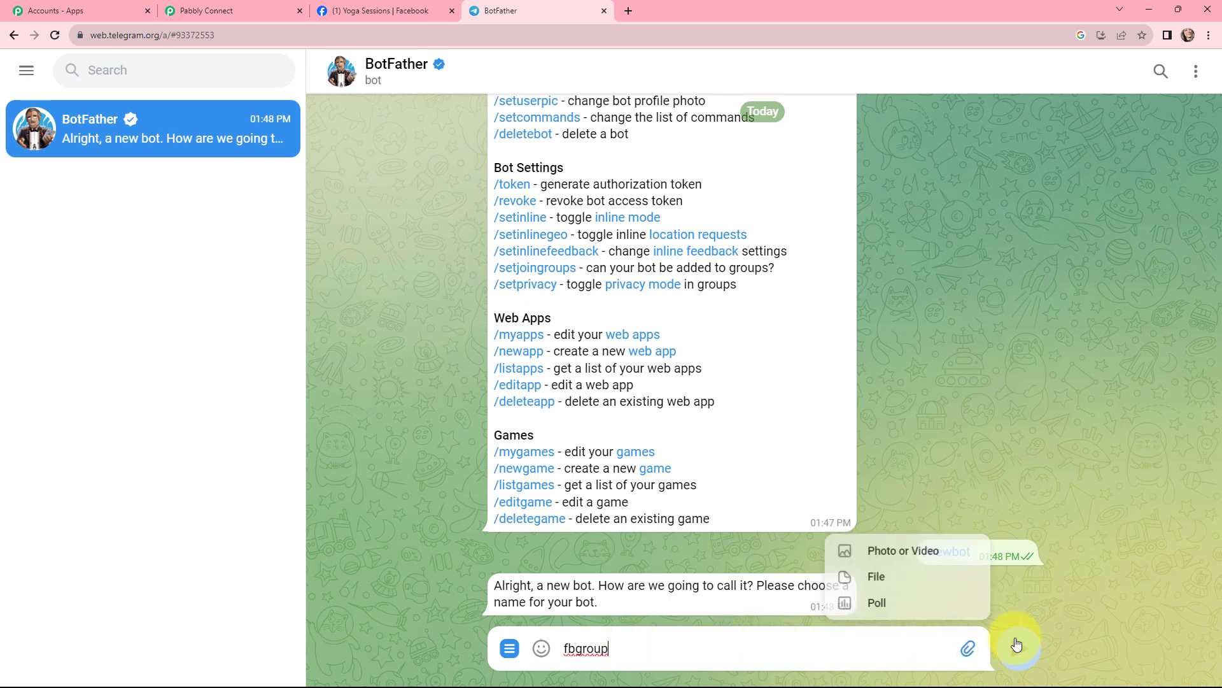
pyautogui.click(1017, 644)
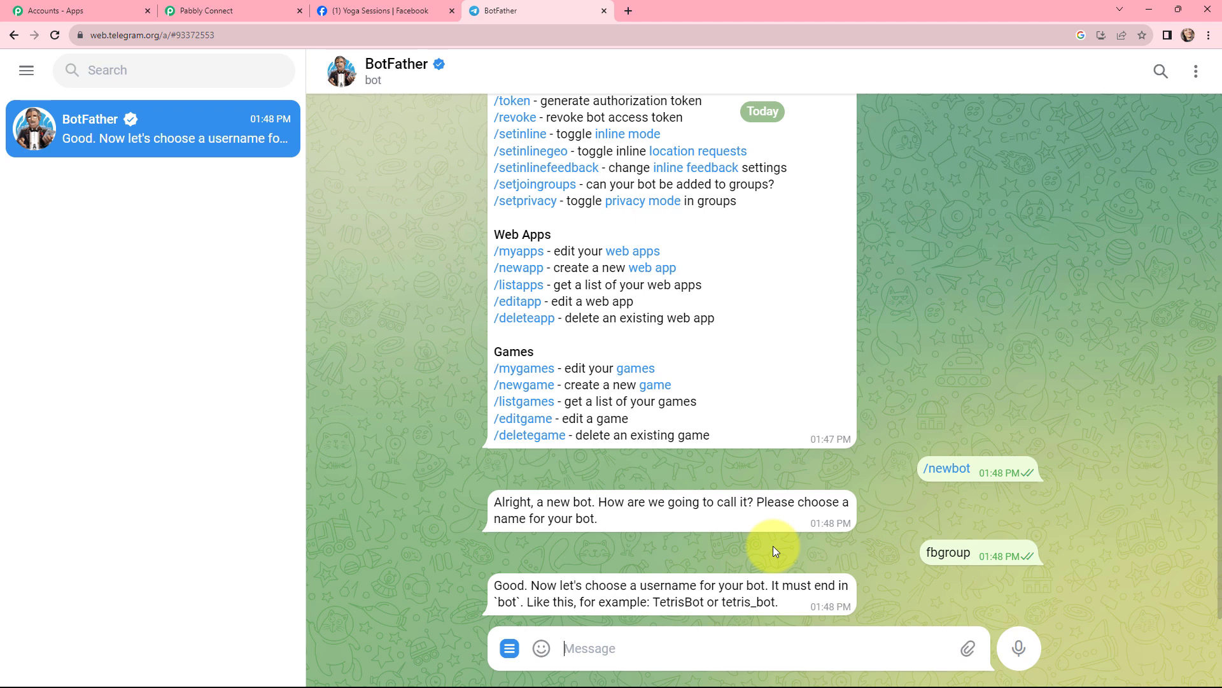
pyautogui.write('groupfb_bot')
pyautogui.doubleClick(743, 602)
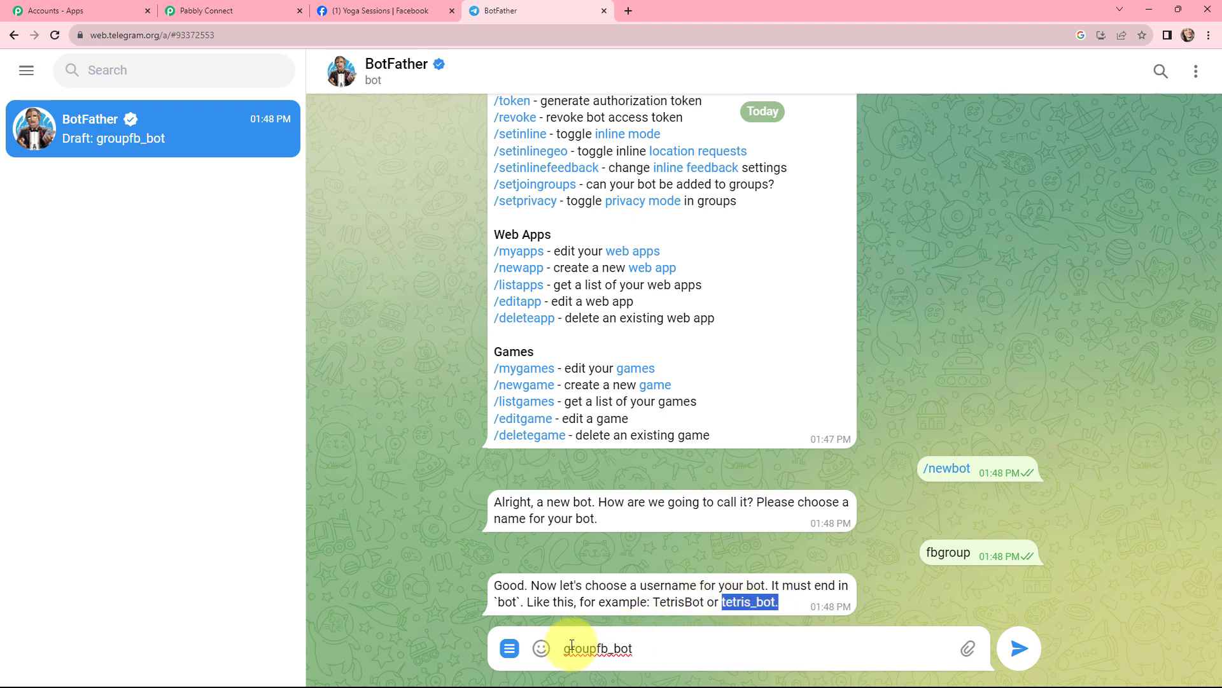
pyautogui.click(1019, 648)
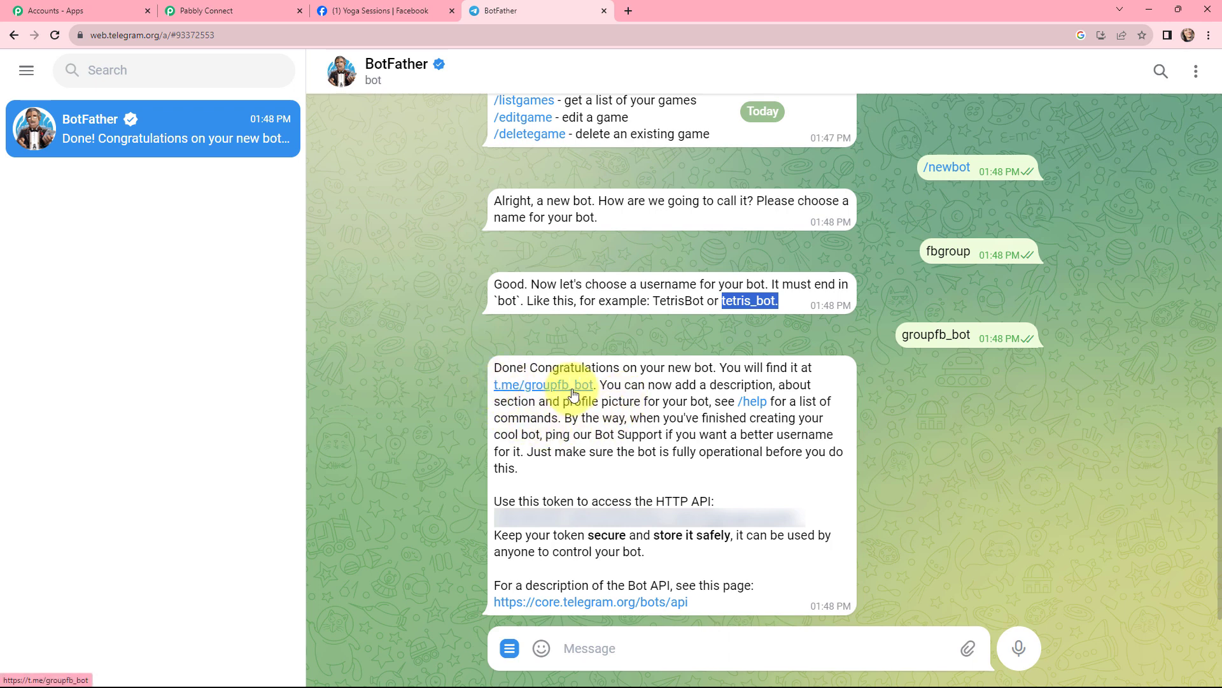
# Copy the new bot's API token, paste it into the Token field of the Telegram Bot connection in Pabbly Connect, and save the connection.
pyautogui.moveTo(807, 522); pyautogui.dragTo(496, 526)
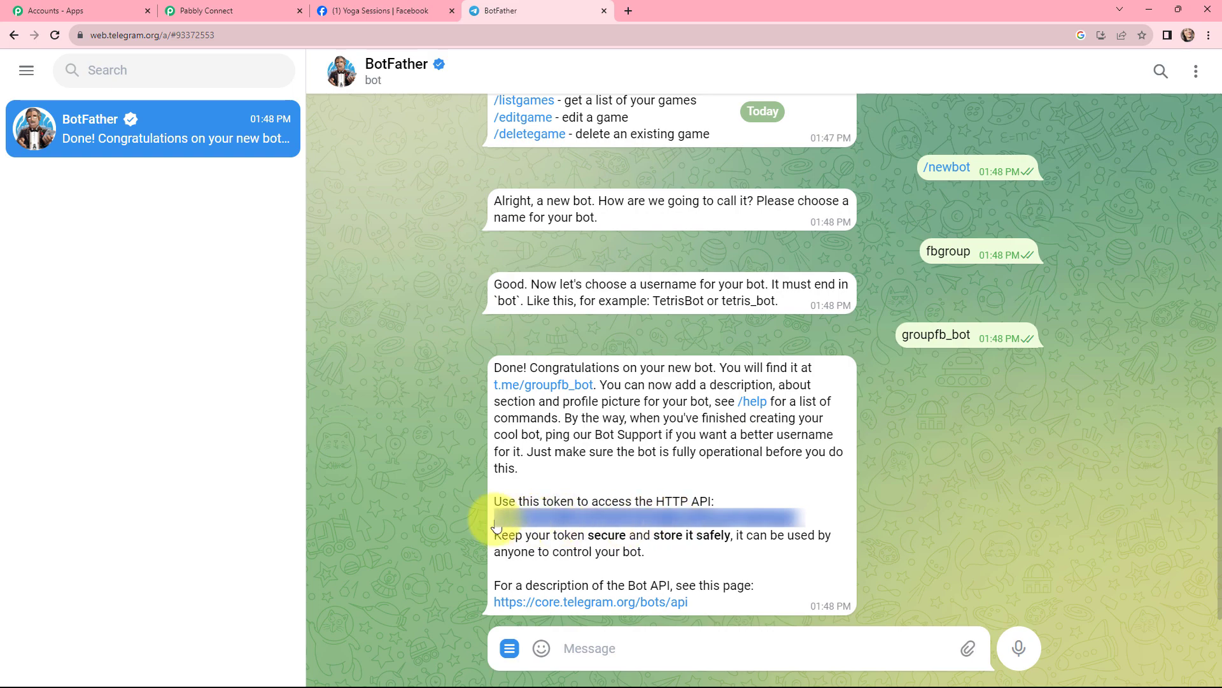
pyautogui.click(234, 9)
pyautogui.click(573, 388)
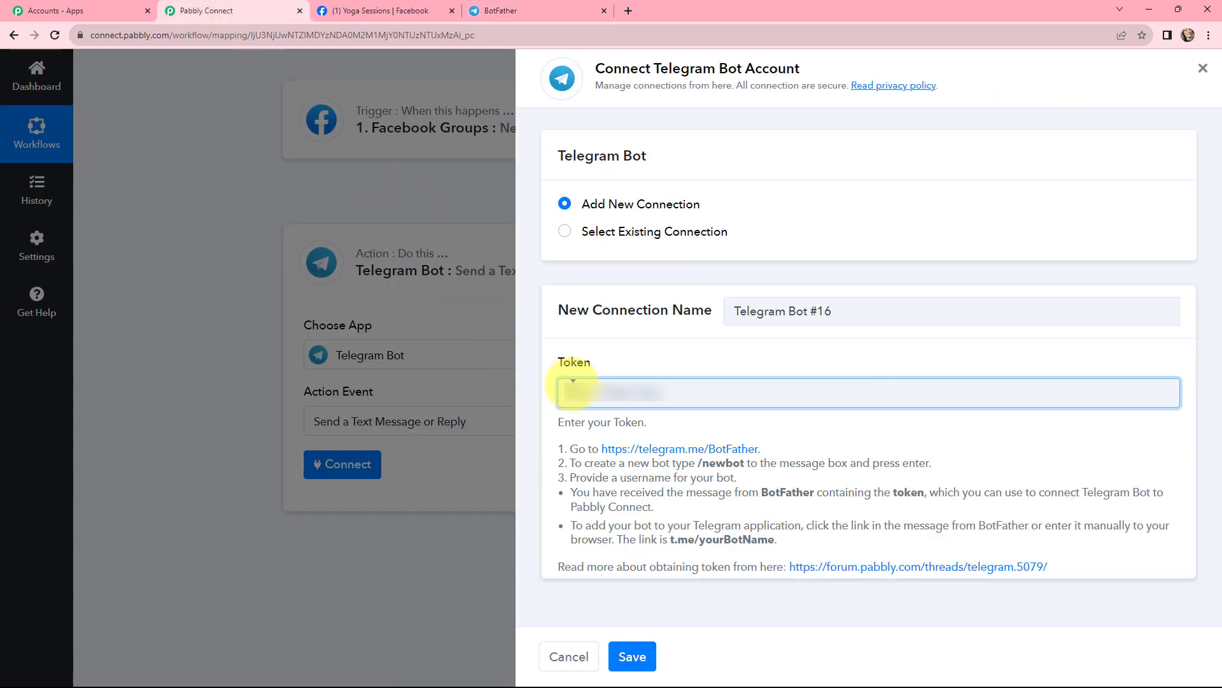
pyautogui.hotkey('ctrl', 'v')
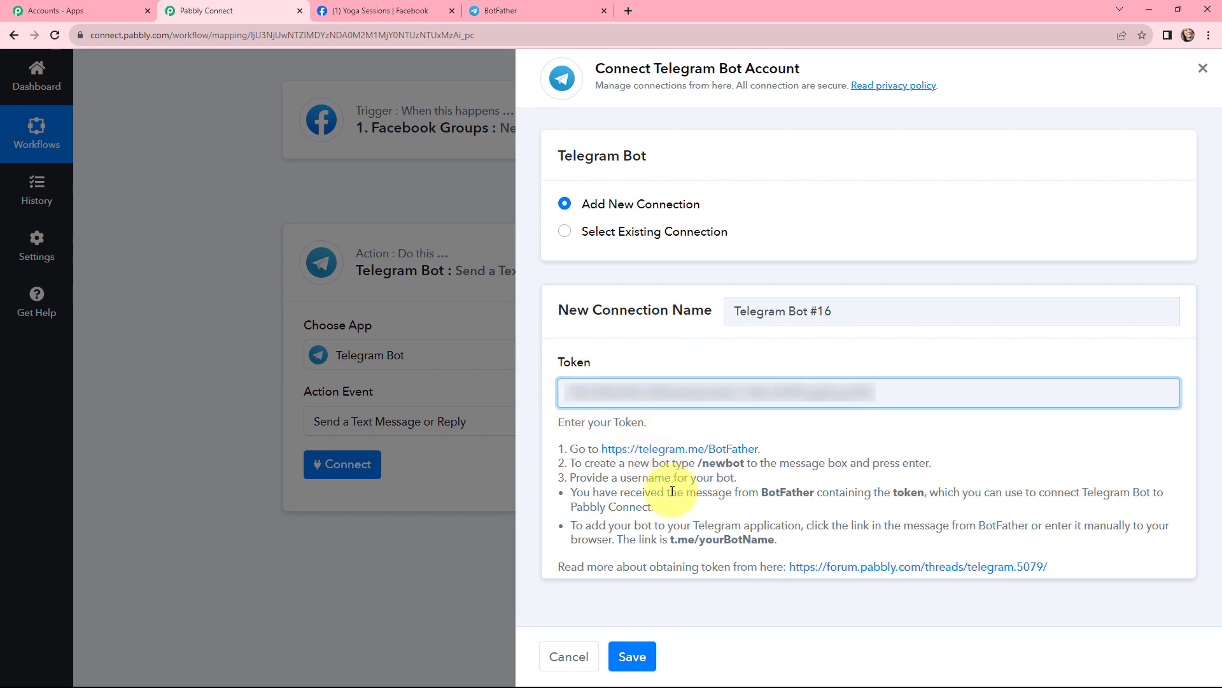
pyautogui.click(629, 655)
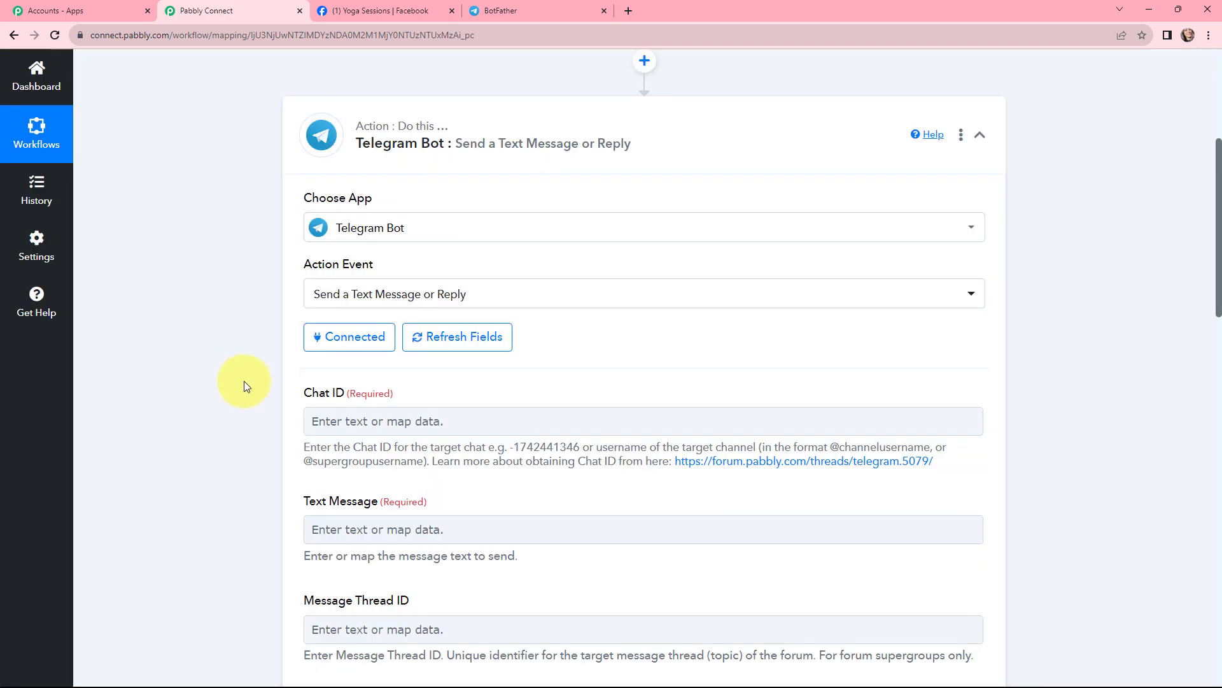
pyautogui.scroll(-1, 380, 361)
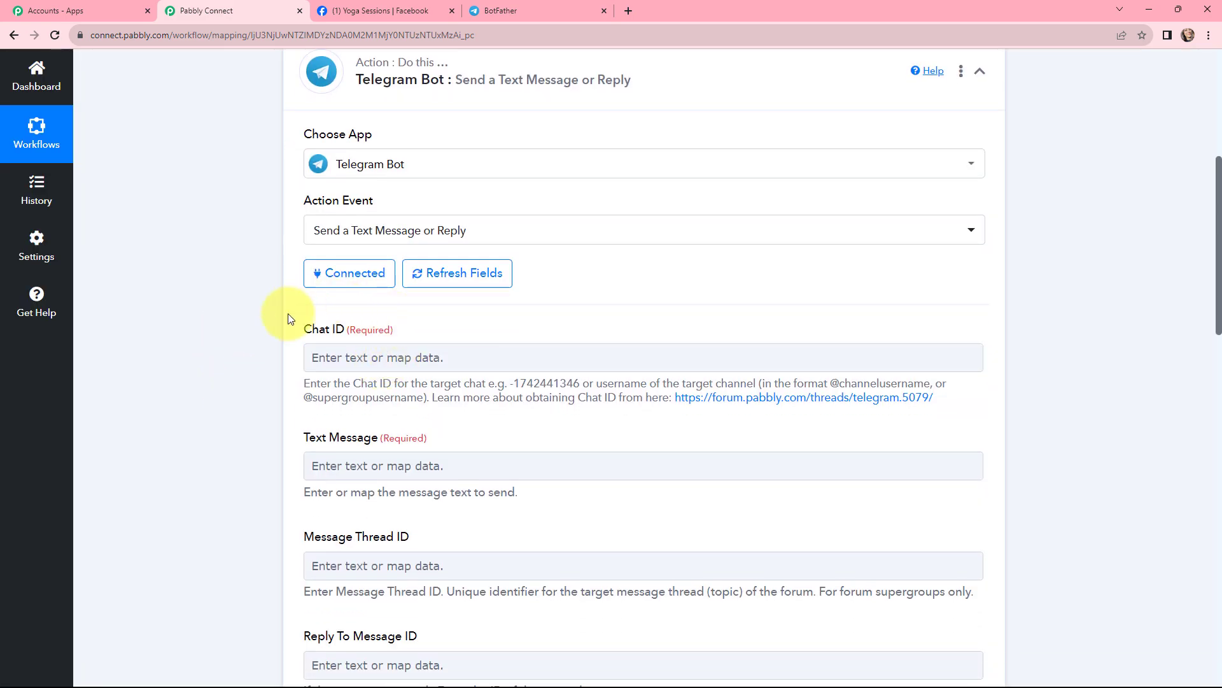
pyautogui.scroll(2, 288, 318)
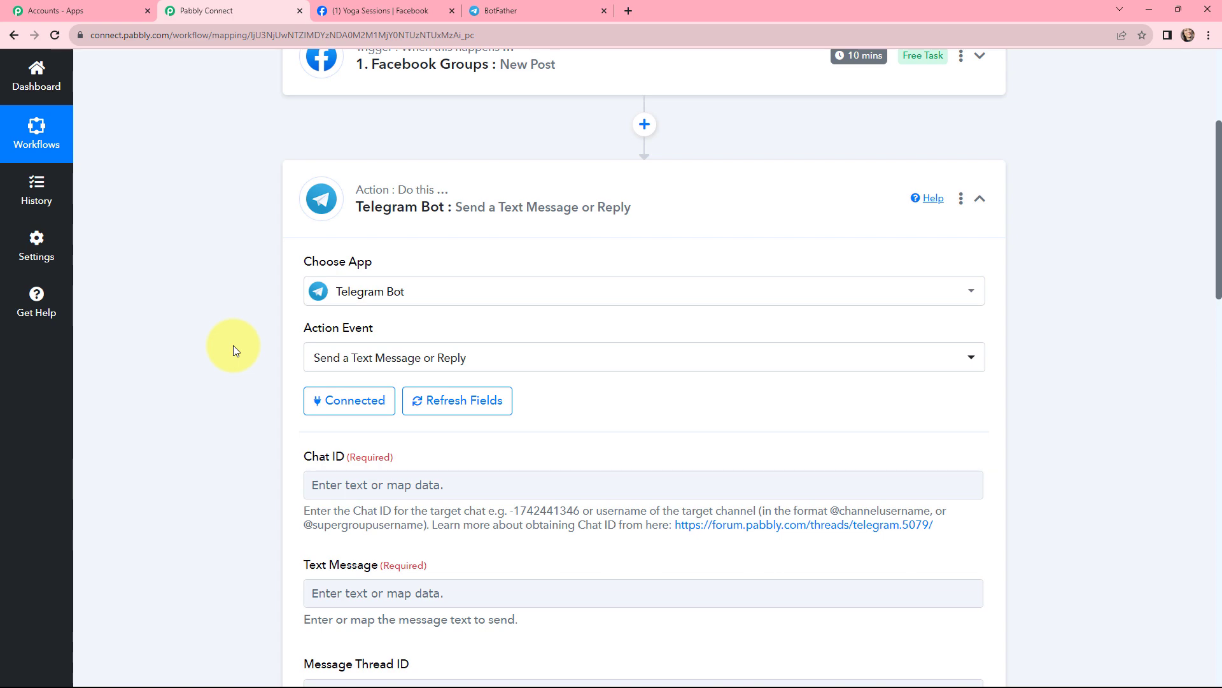
# Back in Telegram, open the new bot's chat from its t.me/groupfb_bot link and start the bot.
pyautogui.click(517, 8)
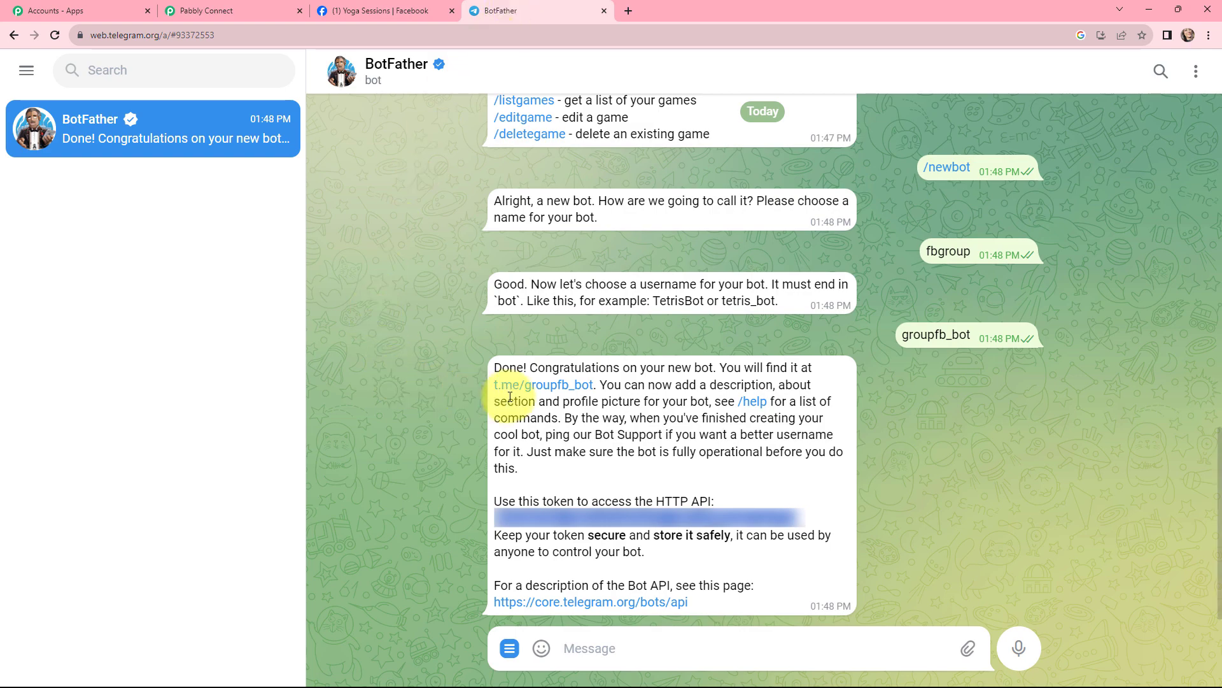
pyautogui.click(543, 385)
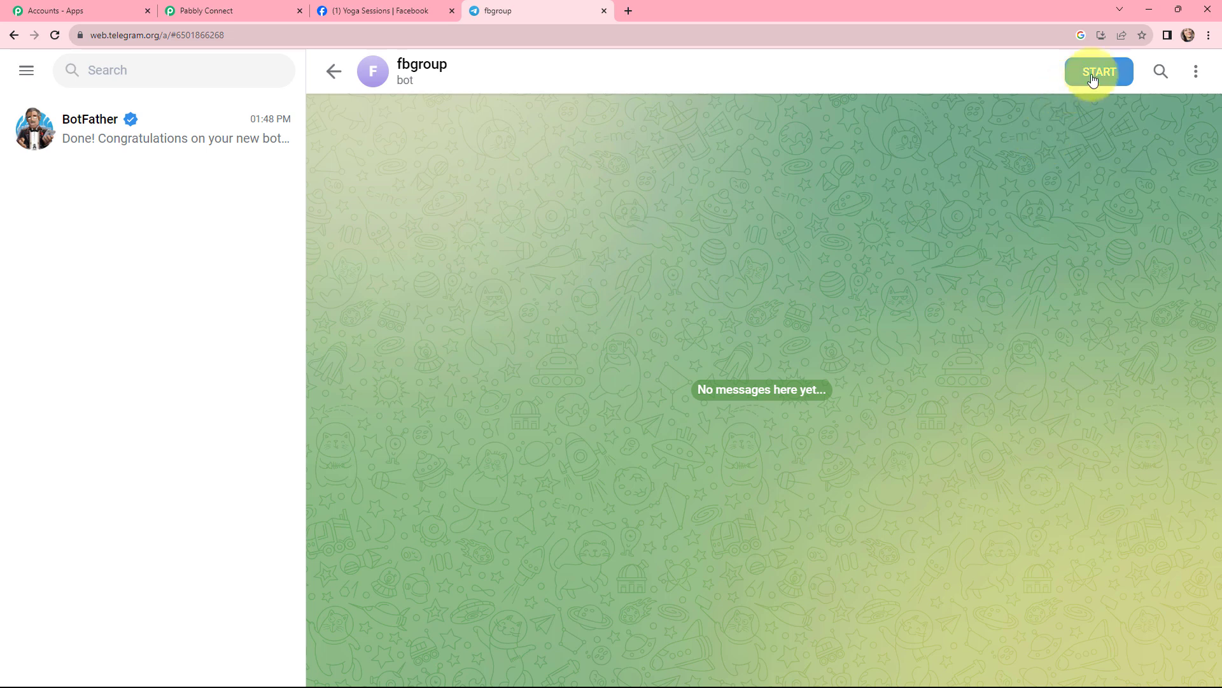
pyautogui.click(1091, 75)
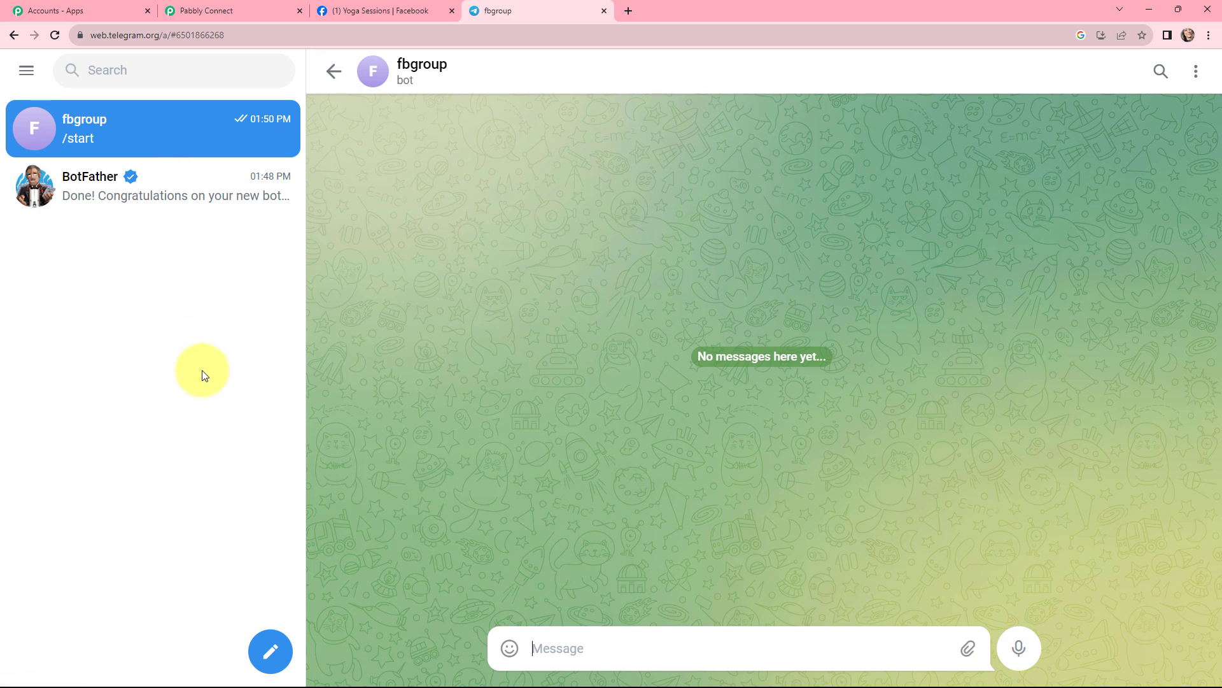
# Create a new Telegram group named "Fb group posts" with the fbgroup bot as a member.
pyautogui.click(271, 650)
pyautogui.click(248, 590)
pyautogui.write('fb')
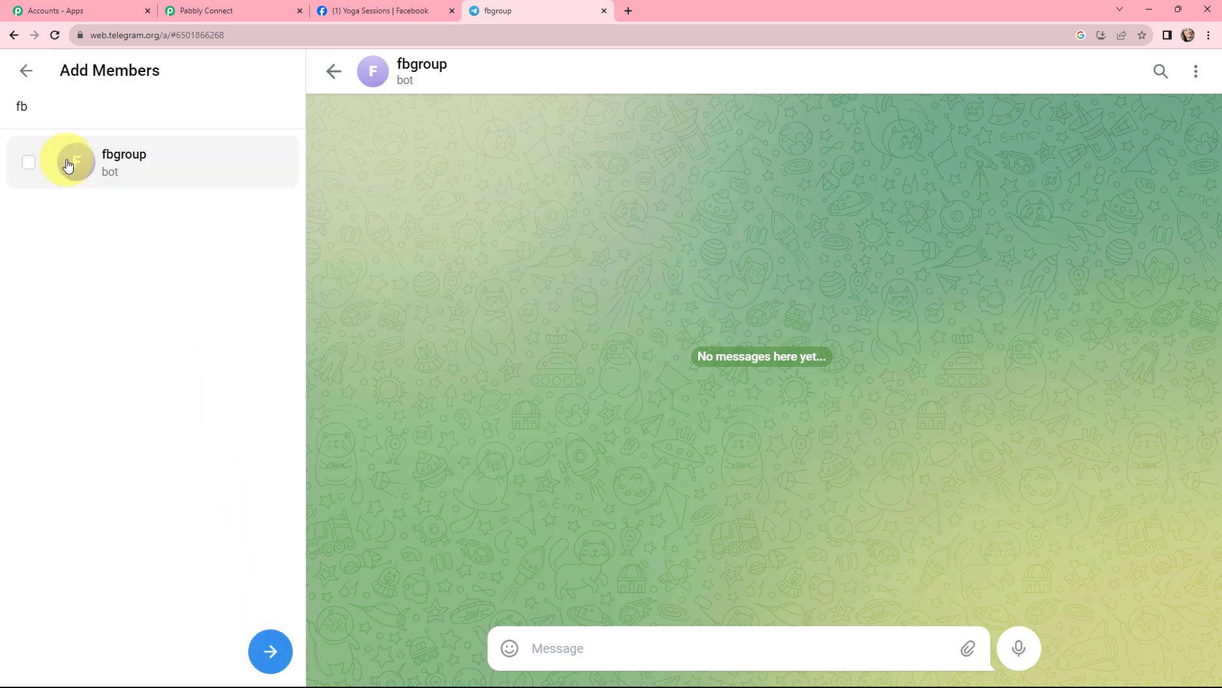
pyautogui.click(32, 164)
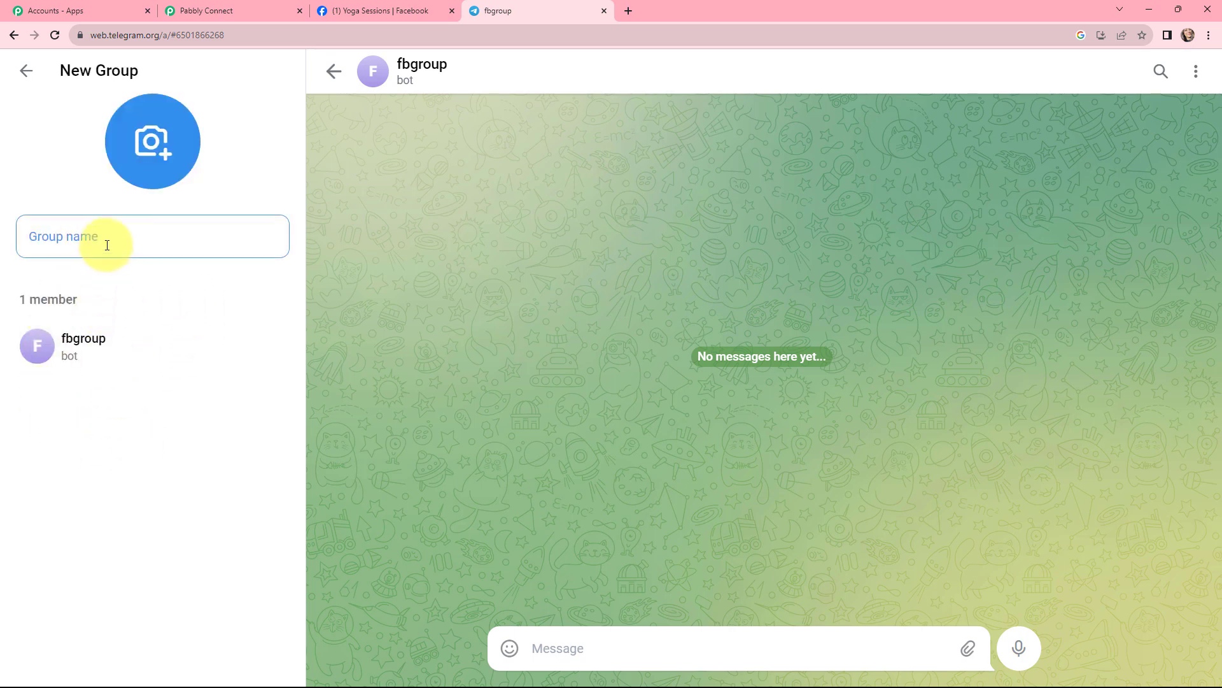
pyautogui.click(106, 243)
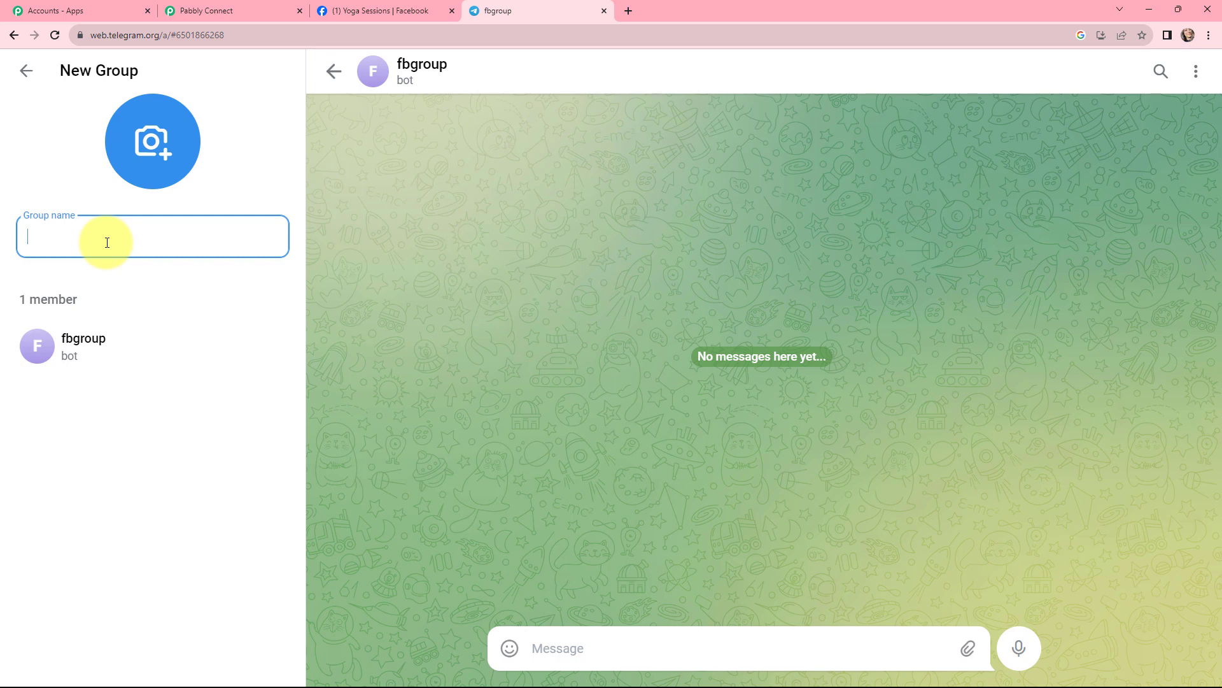
pyautogui.write('Fb')
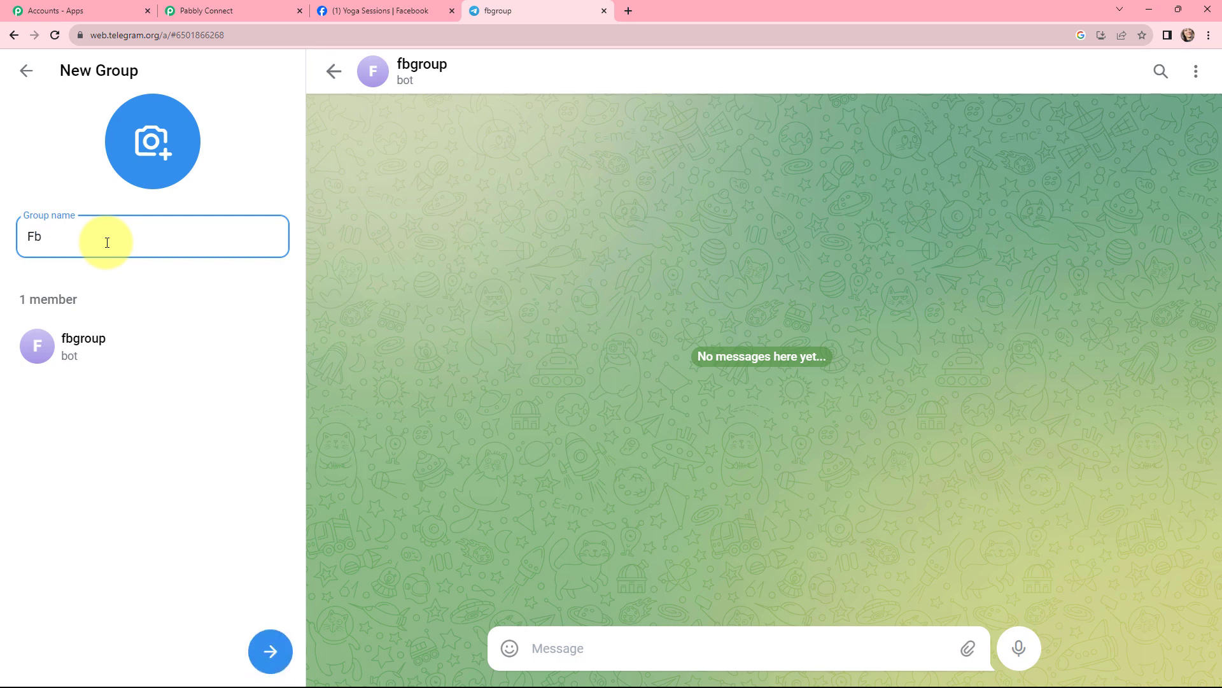
pyautogui.write(' group posts')
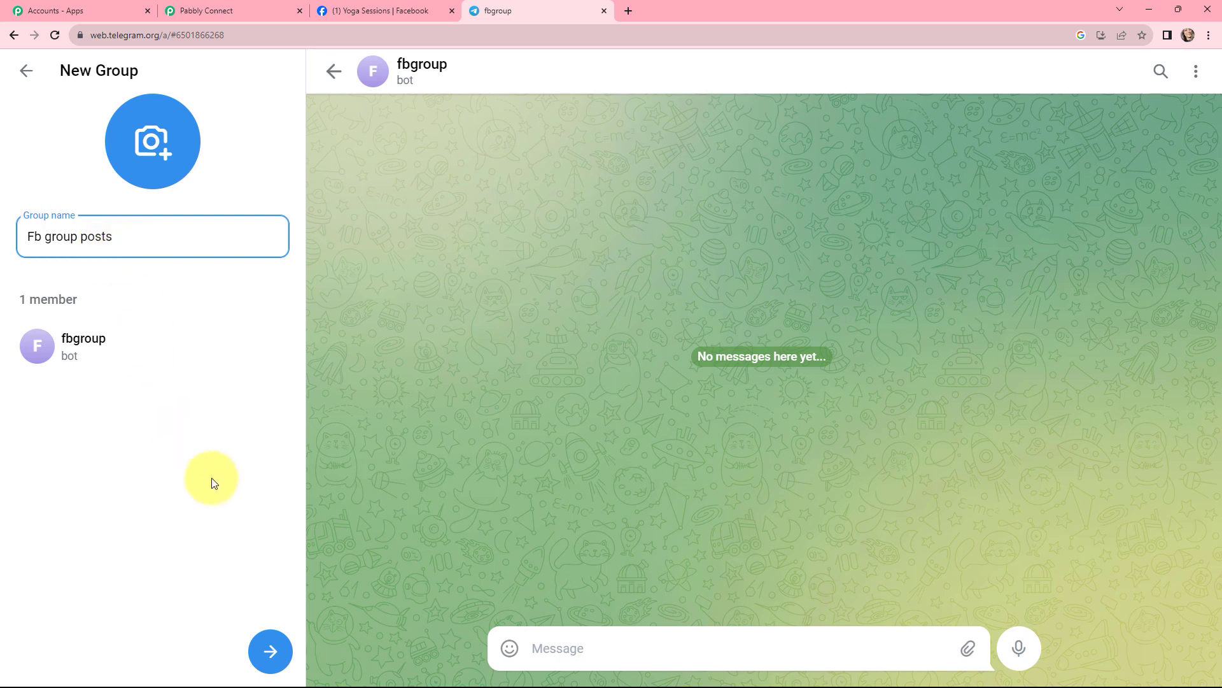
pyautogui.click(271, 636)
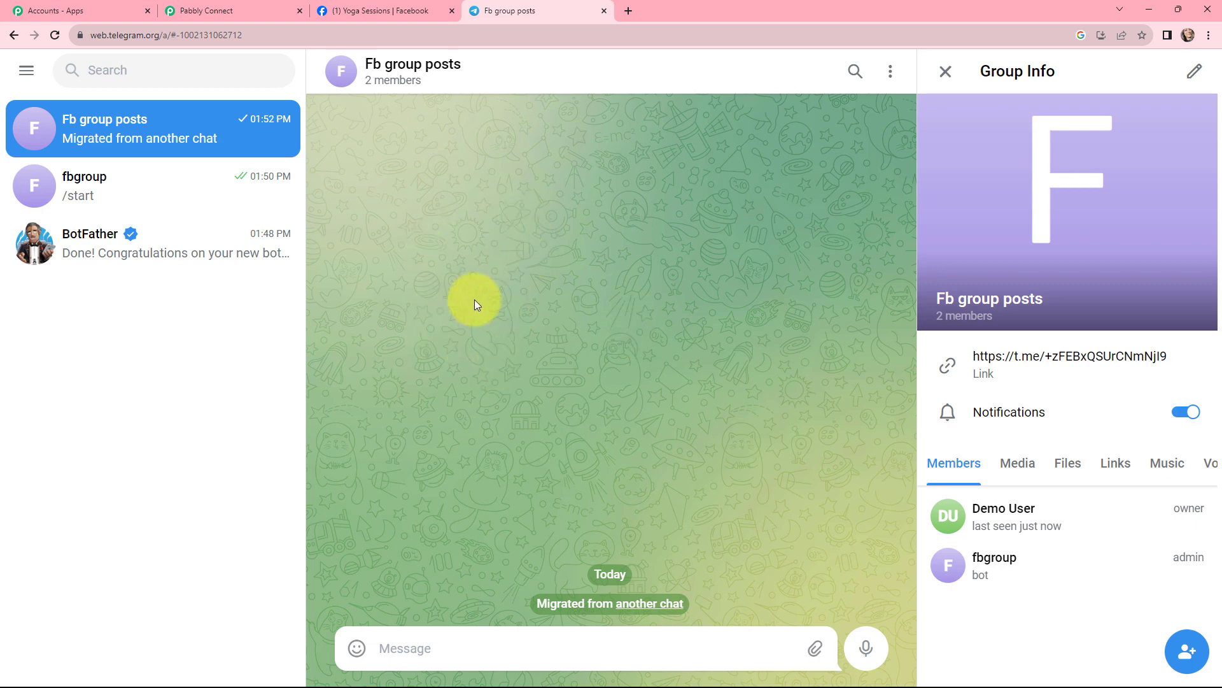
# Copy the Fb group posts chat ID from its web address, including the minus sign, into the Chat ID of the Pabbly Connect Telegram action.
pyautogui.click(254, 9)
pyautogui.scroll(-1, 533, 260)
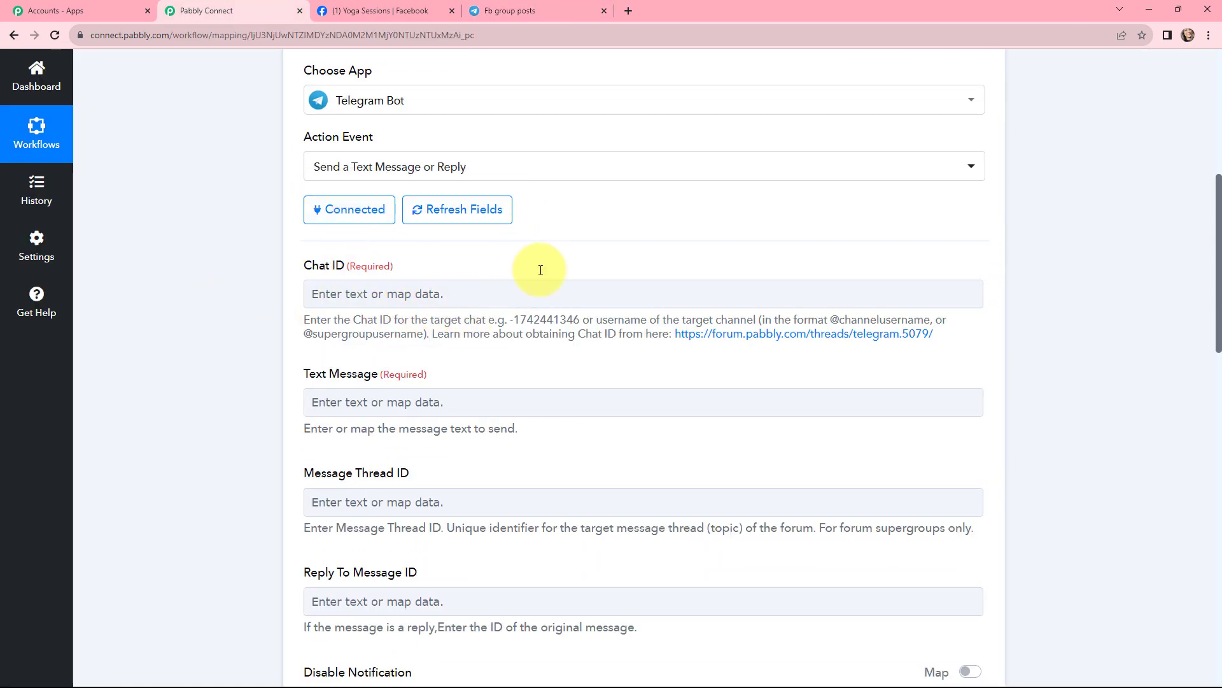
pyautogui.click(533, 10)
pyautogui.click(297, 39)
pyautogui.click(297, 40)
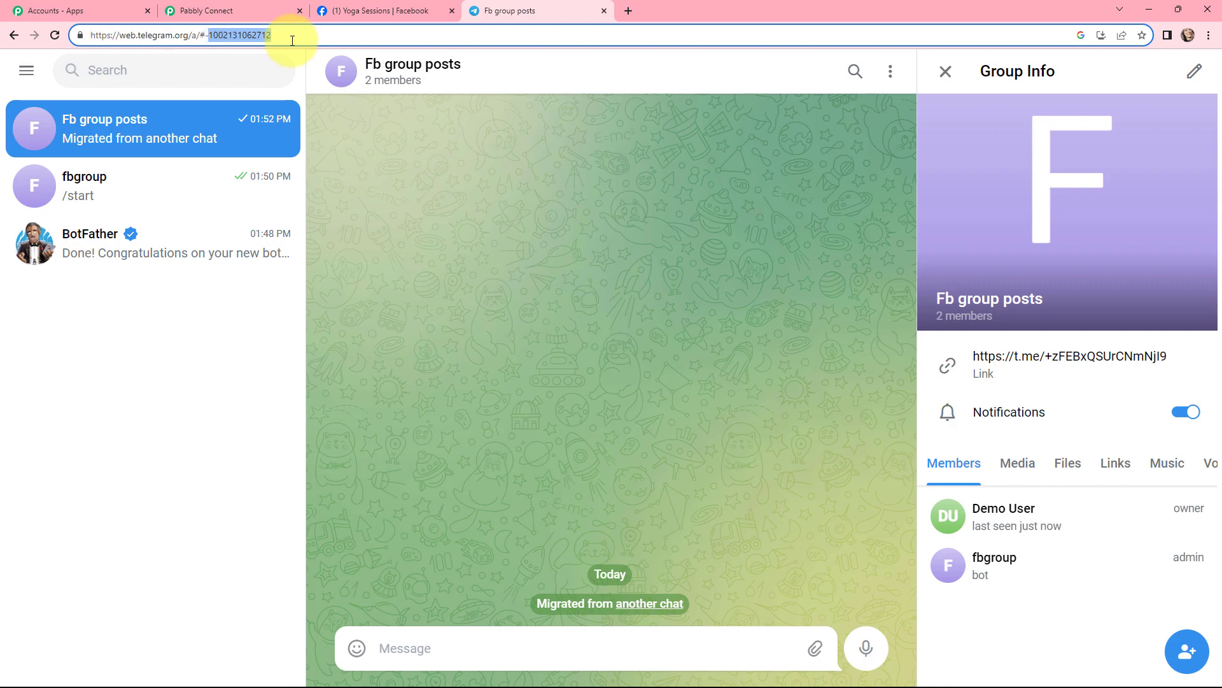
pyautogui.moveTo(286, 35); pyautogui.dragTo(207, 29)
pyautogui.hotkey('ctrl', 'c')
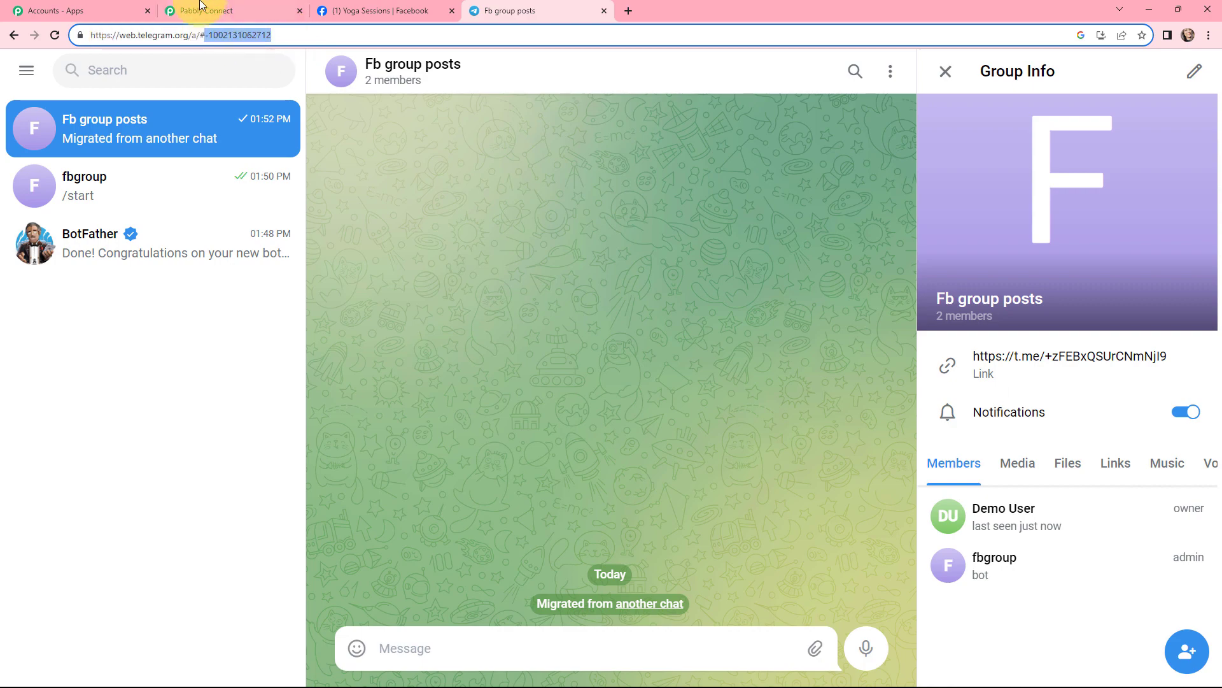
pyautogui.click(197, 11)
pyautogui.click(457, 298)
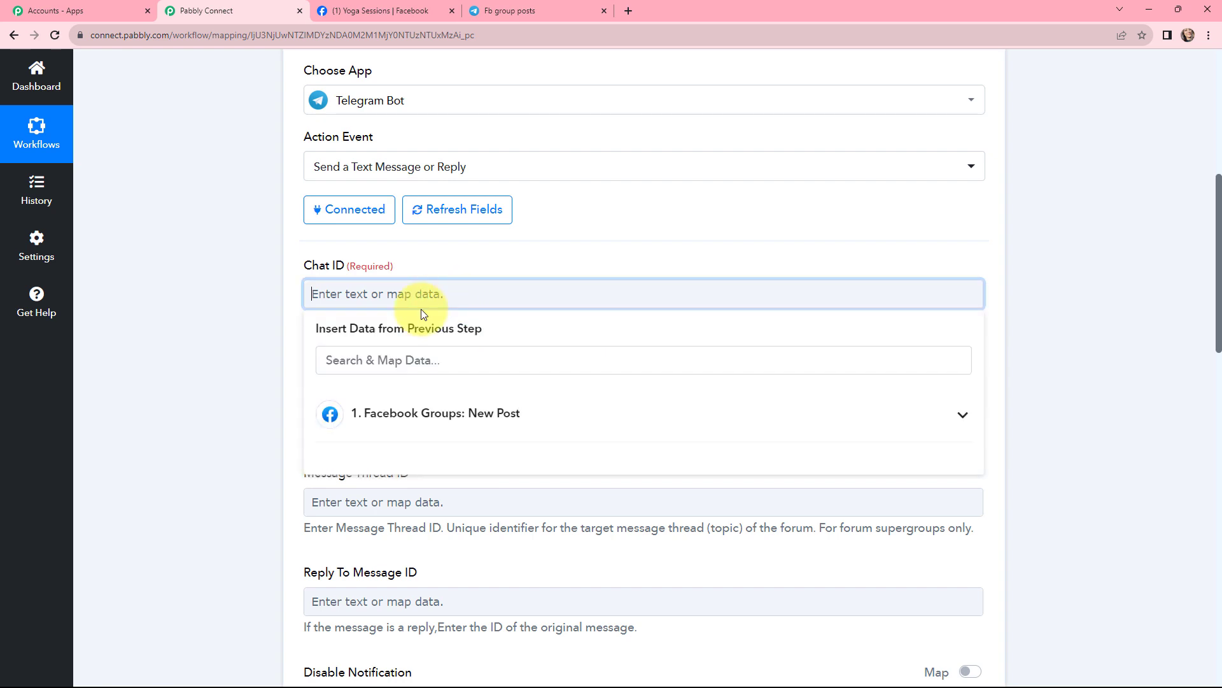
pyautogui.hotkey('ctrl', 'v')
pyautogui.click(460, 258)
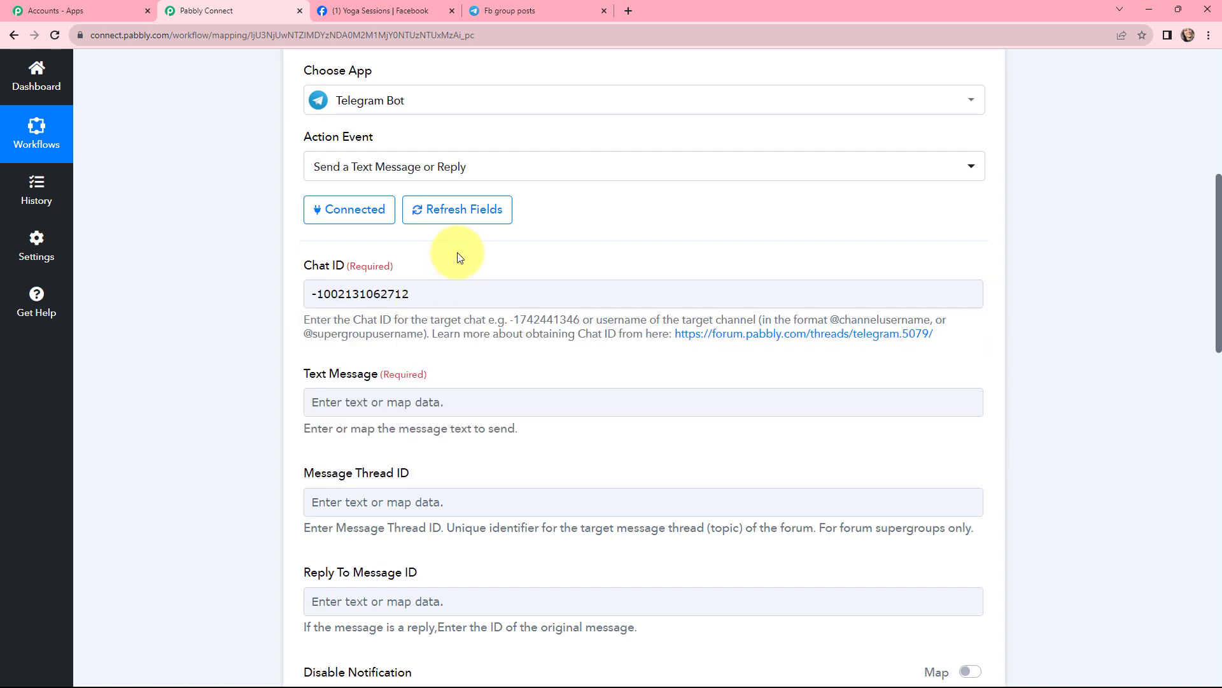
# Map the Text Message to the Message value from the Facebook Groups: New Post trigger.
pyautogui.scroll(-2, 519, 319)
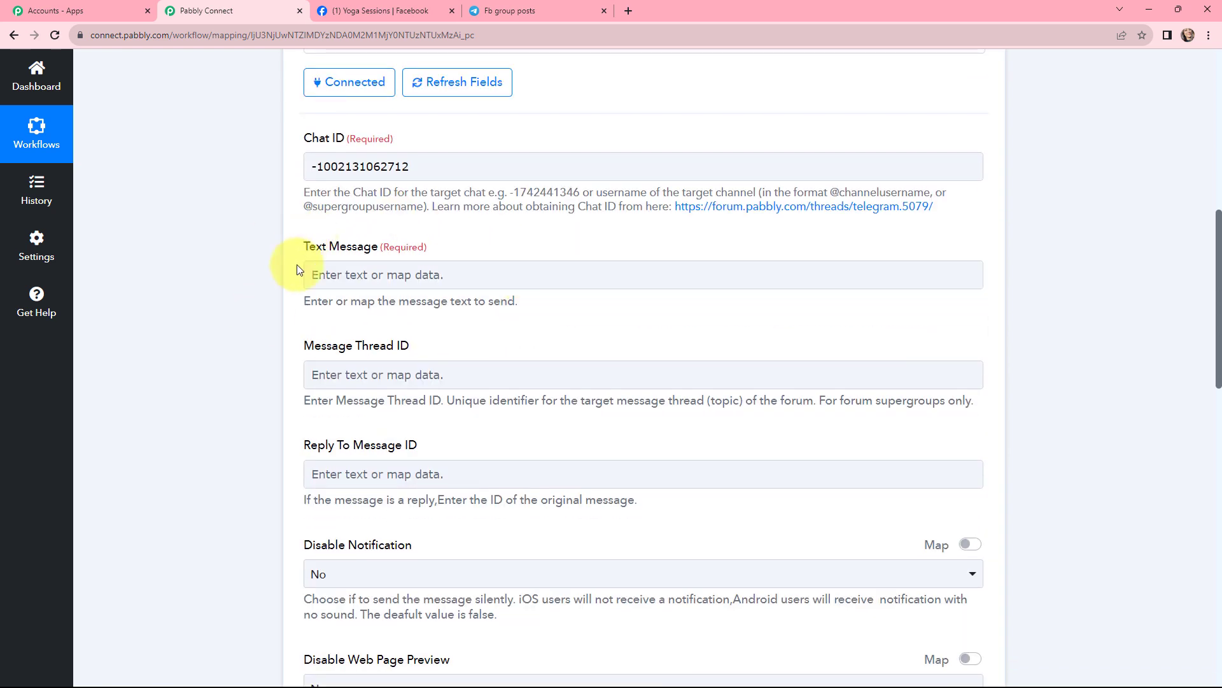
pyautogui.click(439, 274)
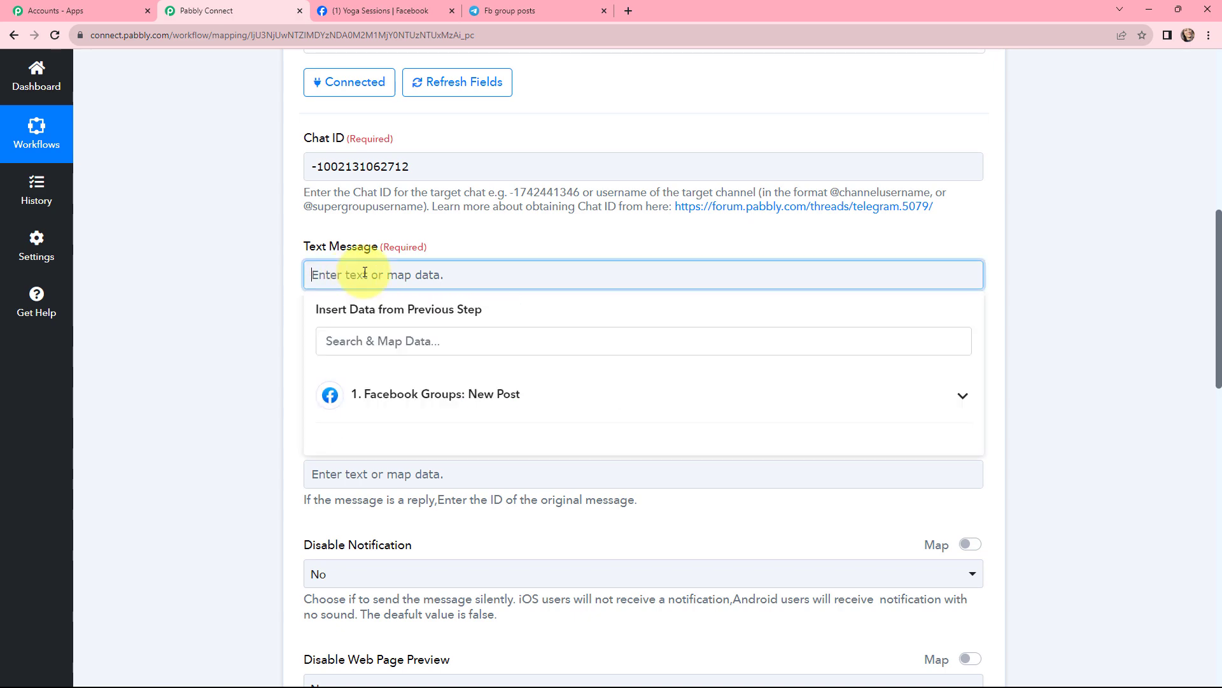
pyautogui.click(448, 392)
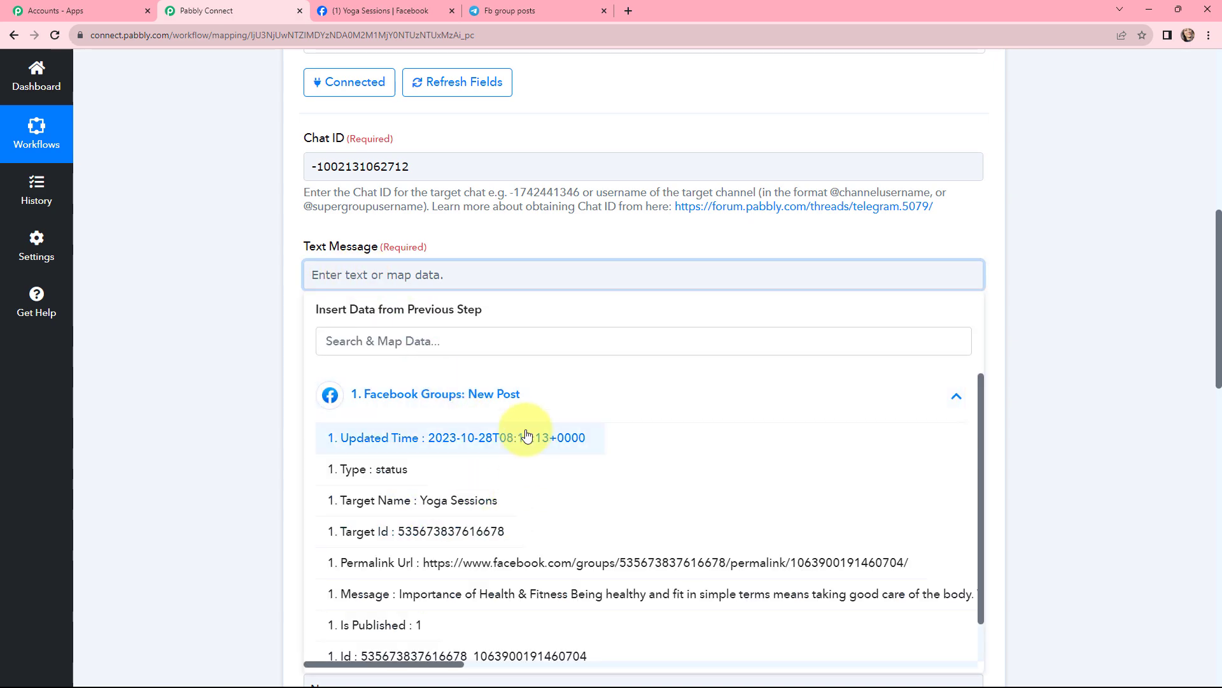
pyautogui.scroll(-1, 526, 436)
pyautogui.click(484, 549)
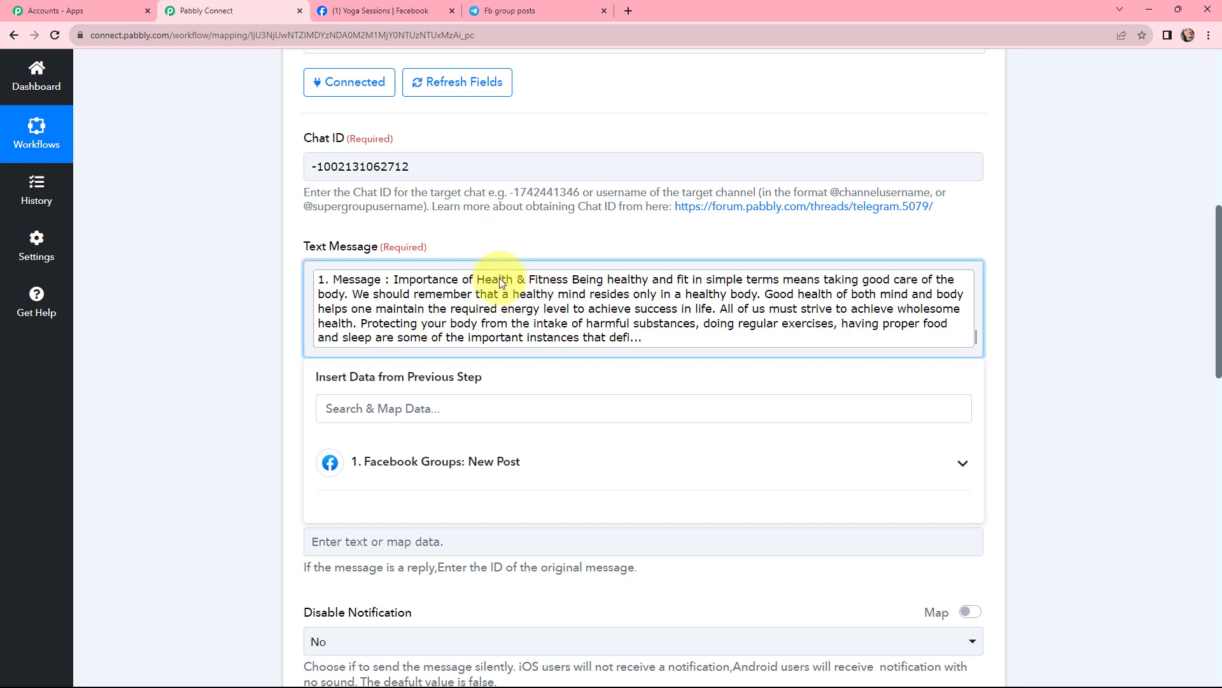
pyautogui.click(486, 237)
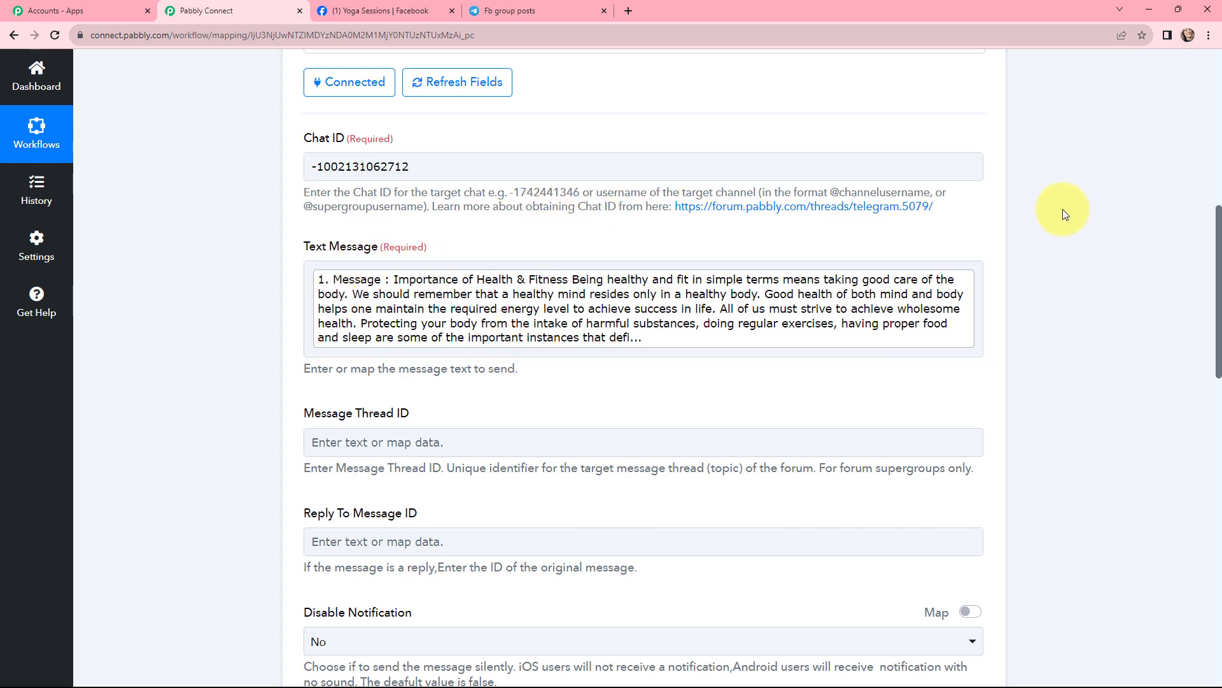
# Save the Telegram action and send a test request, and check the Fb group posts chat in Telegram for the shared post.
pyautogui.scroll(-12, 1059, 239)
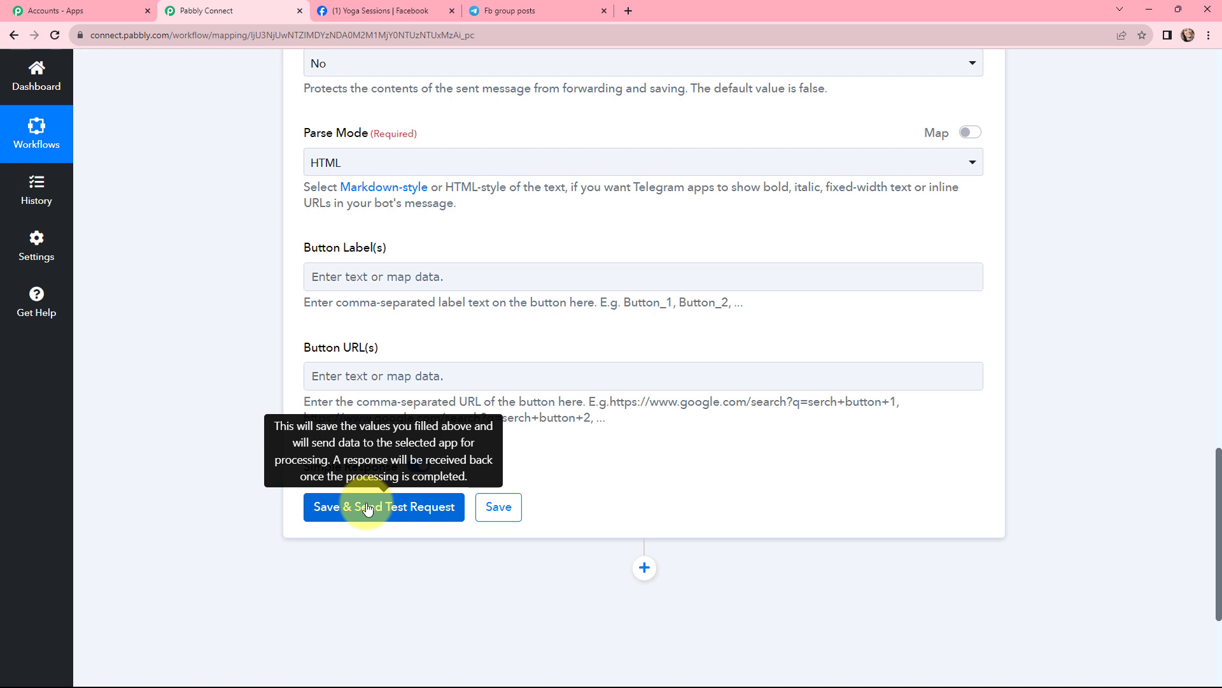
pyautogui.press('XF86AudioMute')
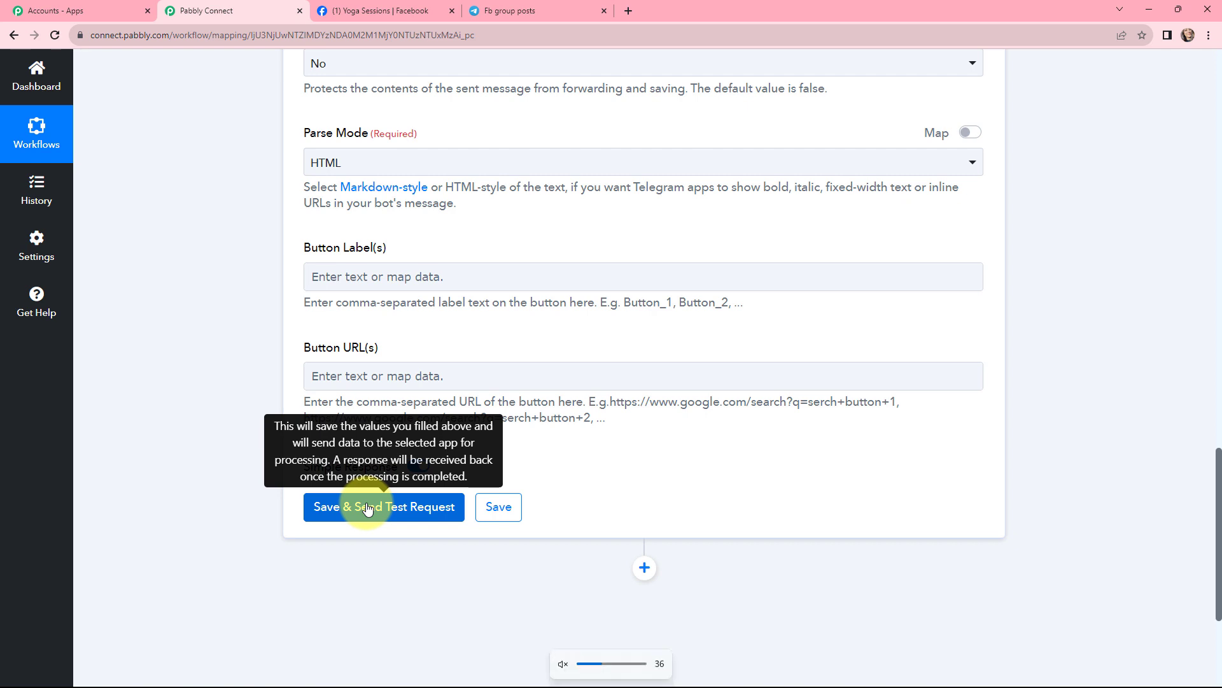
pyautogui.click(367, 507)
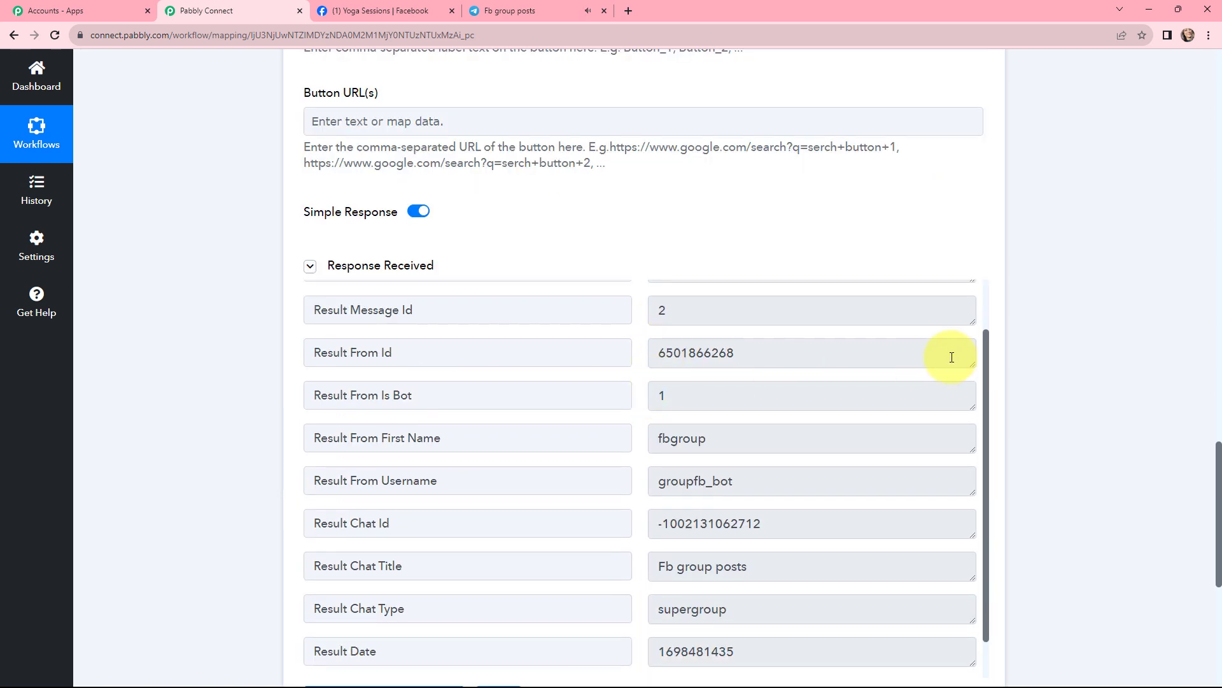
pyautogui.scroll(-2, 1061, 328)
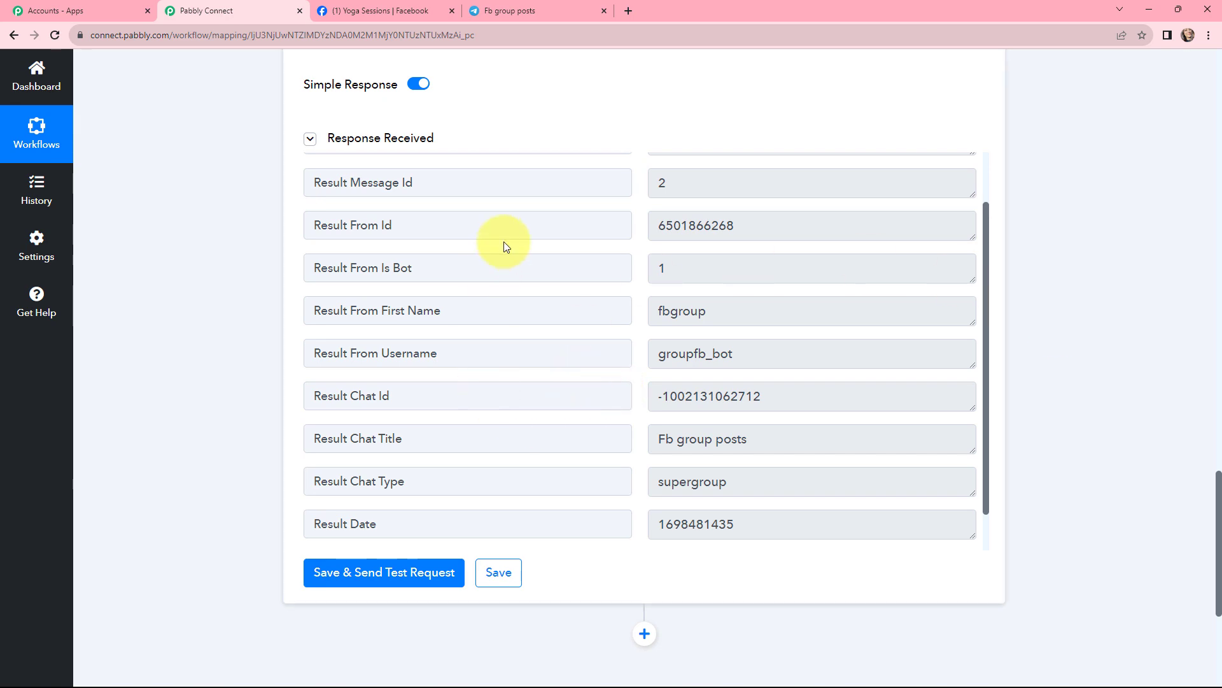
pyautogui.click(504, 11)
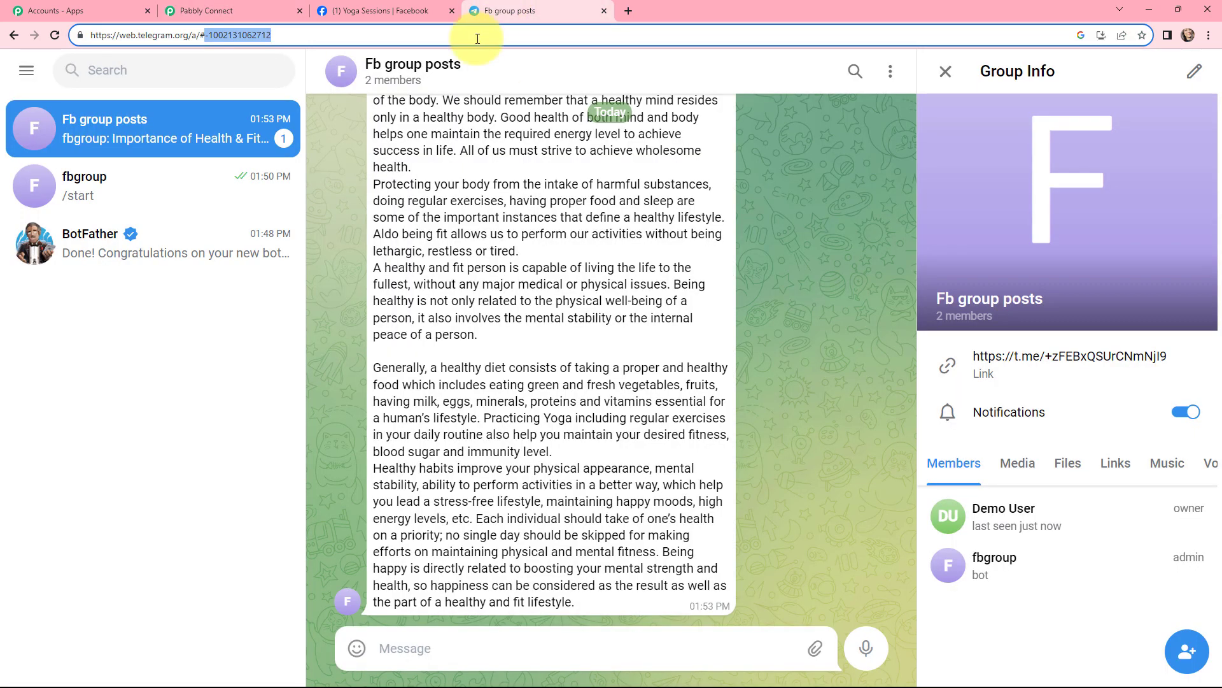
pyautogui.scroll(1, 465, 279)
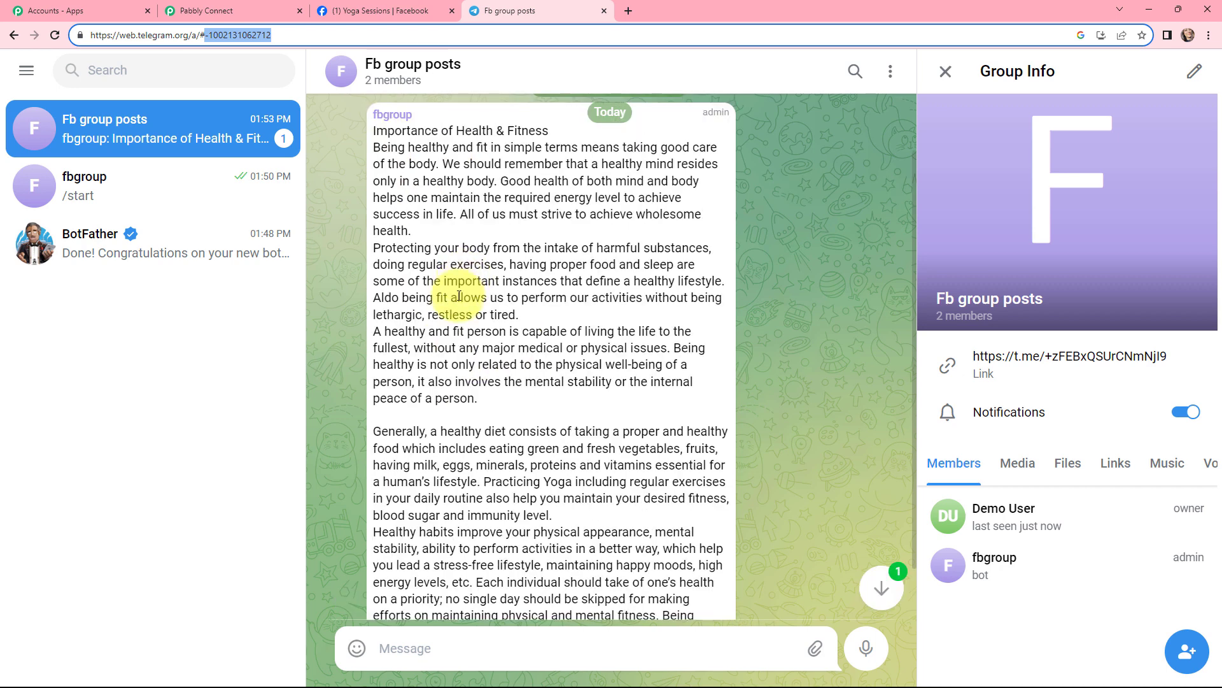